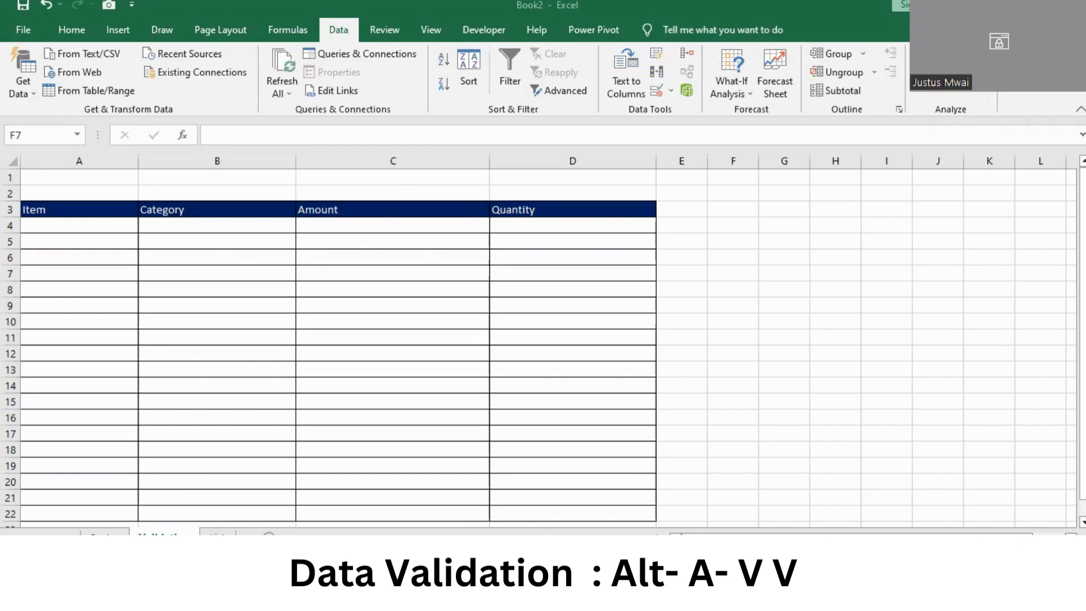
Review the loan data sheet and the item list sheet, and return to the Validation sheet
{"action": "left_click", "coordinate": [104, 536]}
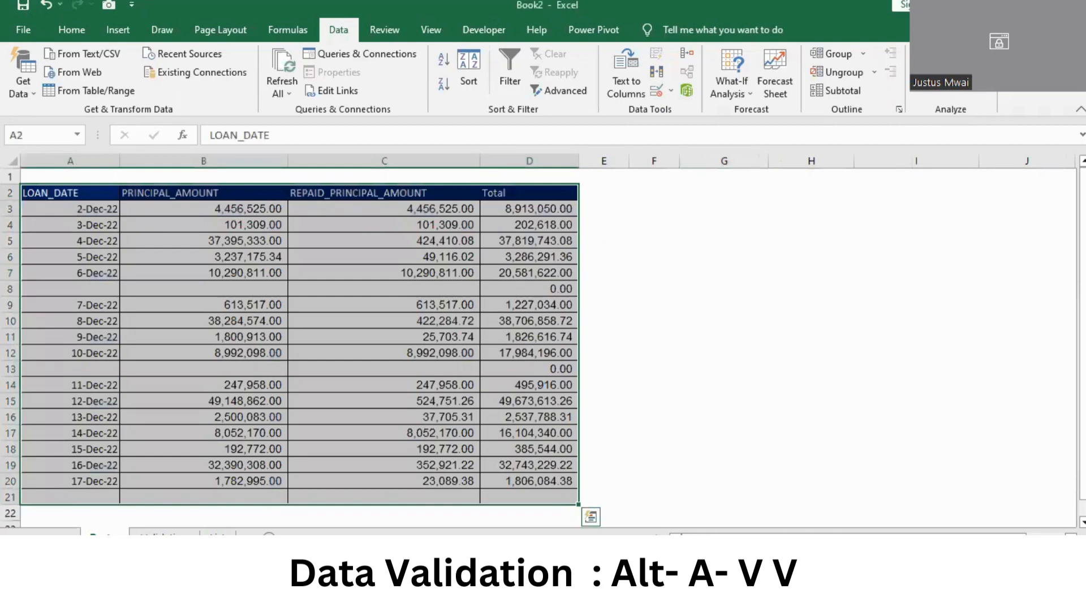
{"action": "left_click", "coordinate": [164, 536]}
{"action": "left_click", "coordinate": [215, 535]}
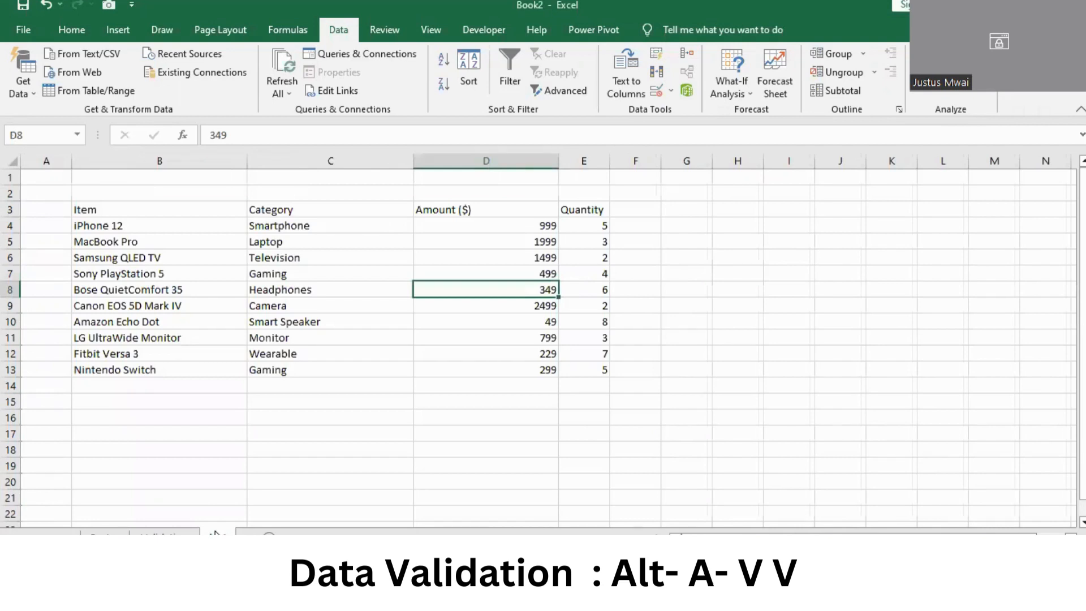
{"action": "left_click", "coordinate": [180, 534]}
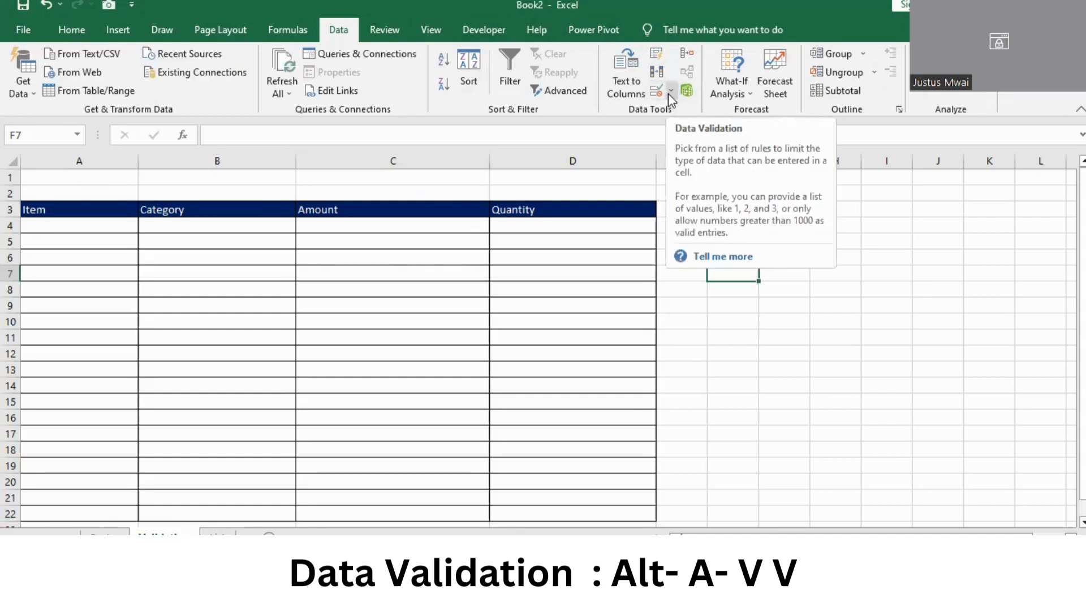
{"action": "scroll", "coordinate": [694, 192], "scroll_direction": "up", "scroll_amount": 5, "text": "ctrl"}
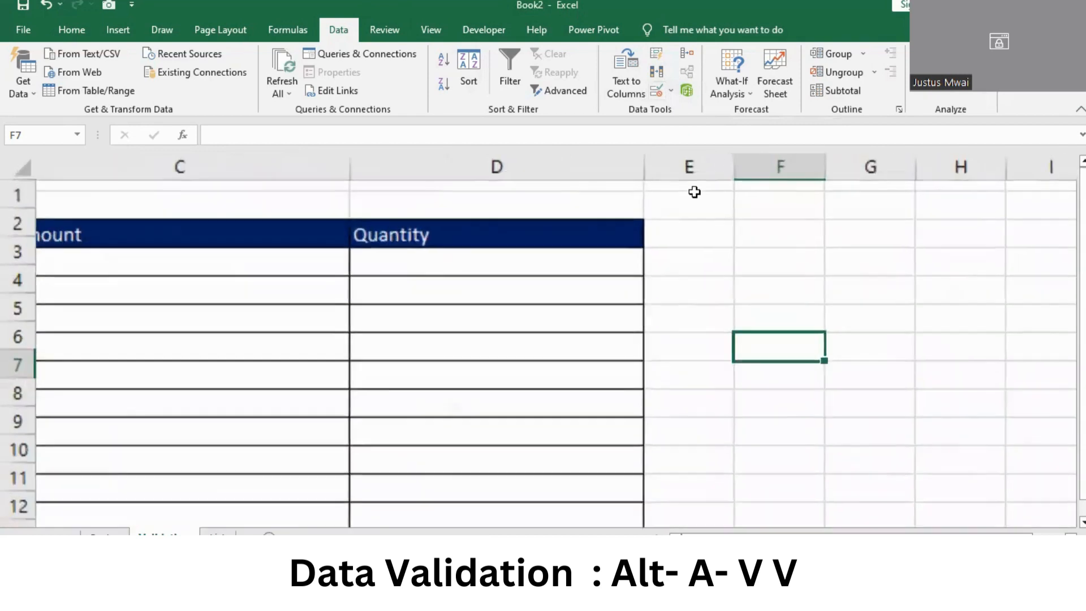
{"action": "left_click", "coordinate": [656, 93]}
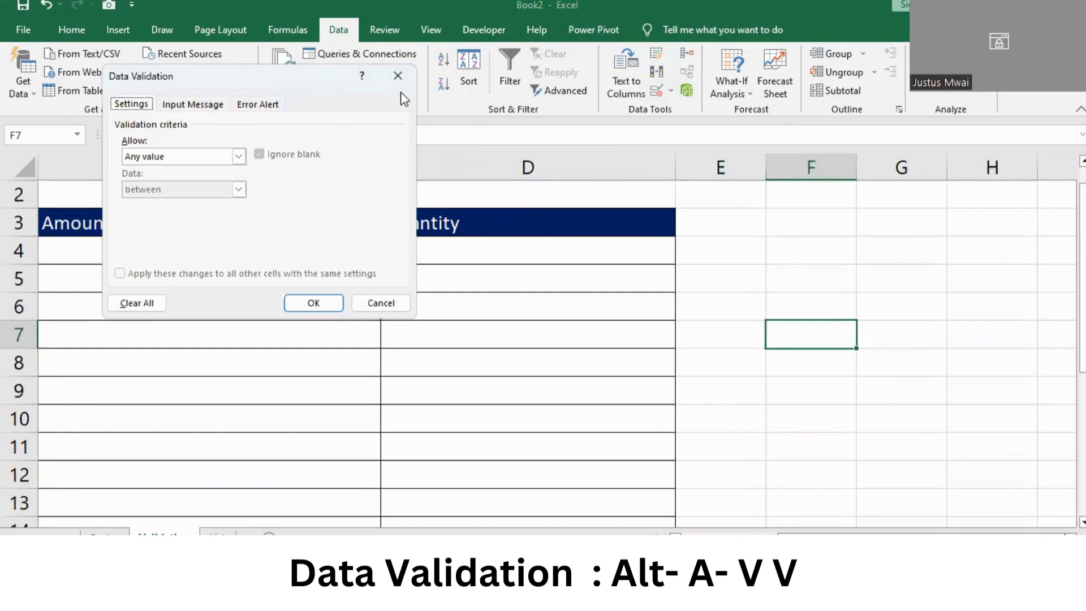
{"action": "key", "text": "Escape"}
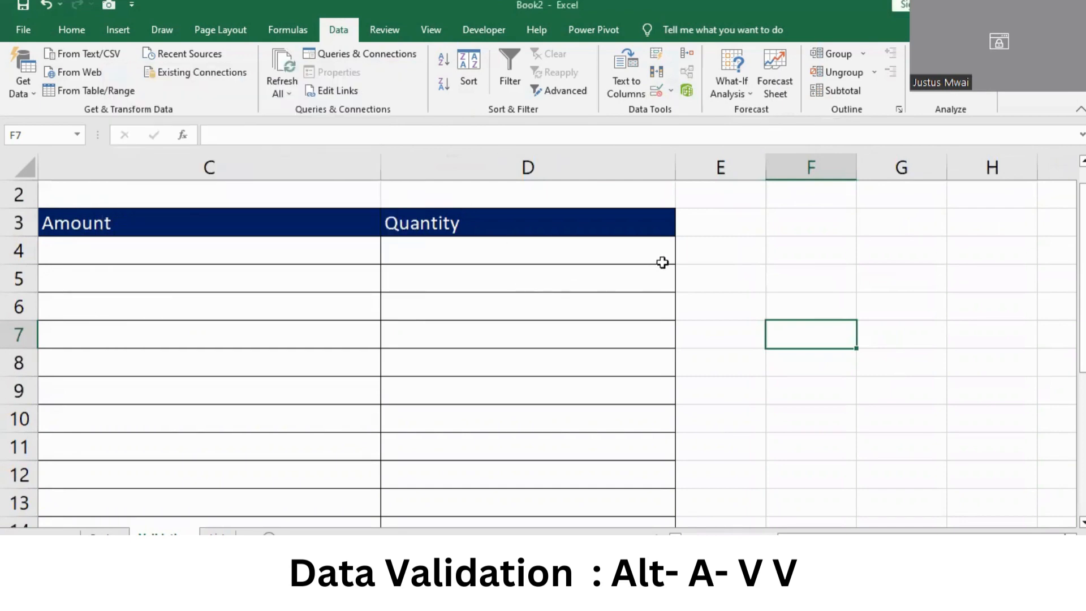
{"action": "scroll", "coordinate": [712, 251], "scroll_direction": "down", "scroll_amount": 5}
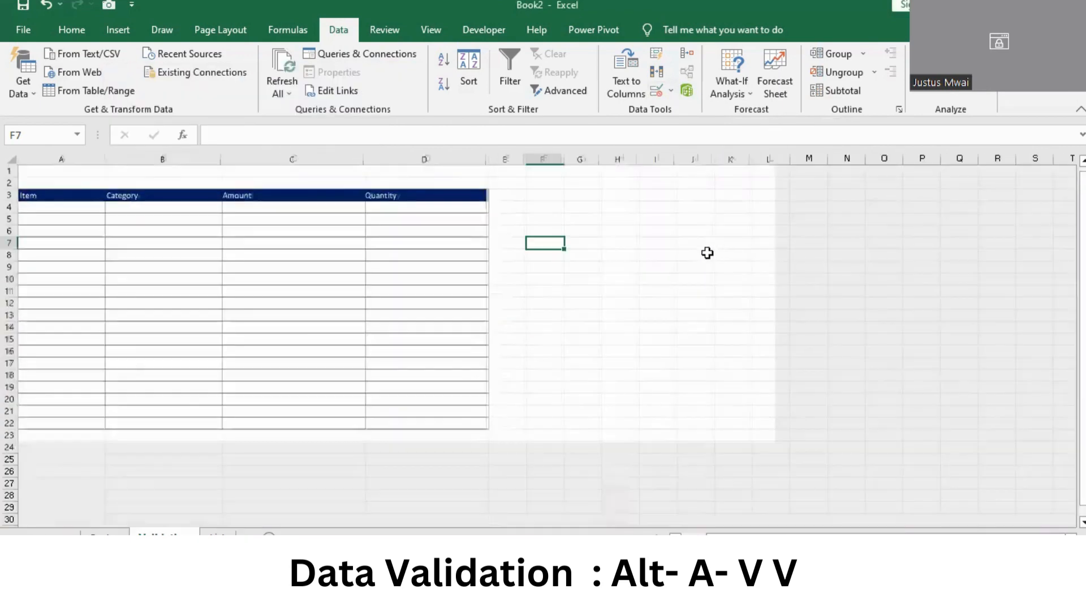
{"action": "scroll", "coordinate": [663, 257], "scroll_direction": "down", "scroll_amount": 1}
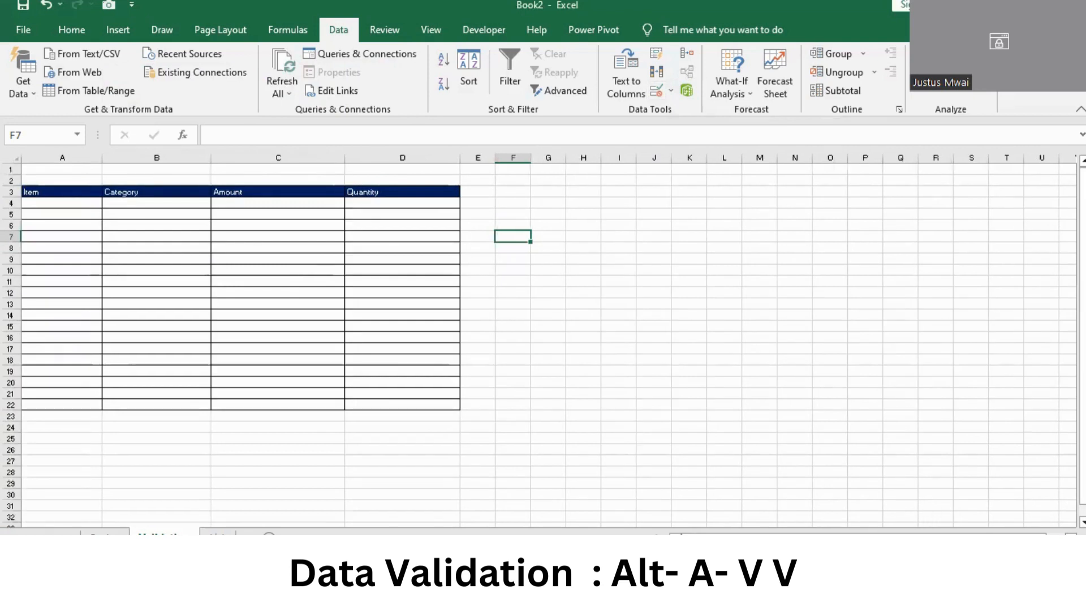
{"action": "scroll", "coordinate": [775, 498], "scroll_direction": "up", "scroll_amount": 3}
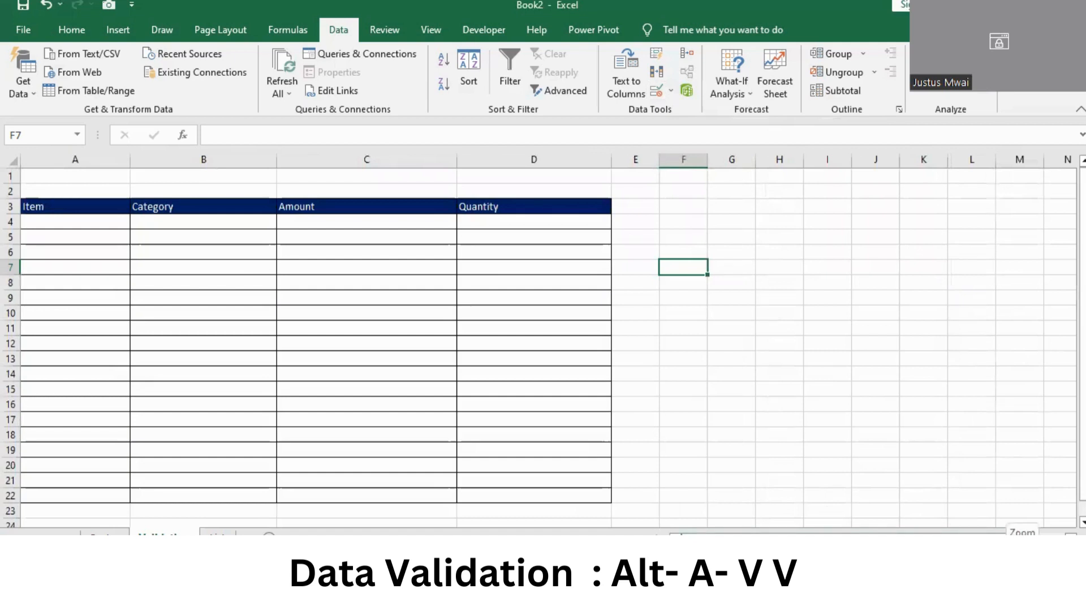
{"action": "left_click", "coordinate": [1012, 553]}
{"action": "left_click", "coordinate": [433, 412]}
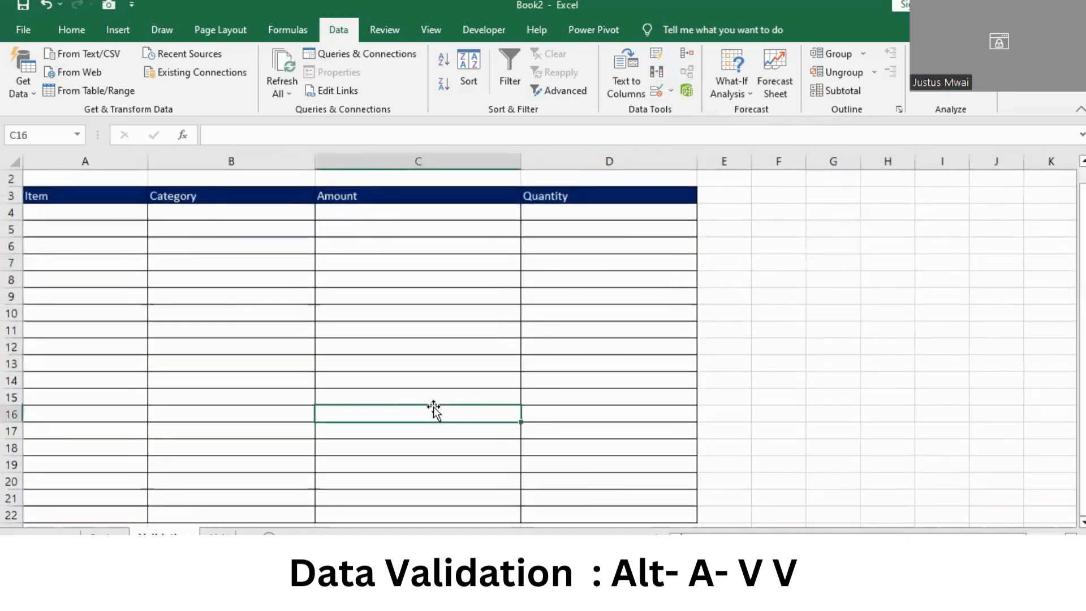
Start a data validation rule for the Item cells A4:A22 and set it to allow a List
{"action": "left_click", "coordinate": [88, 213]}
{"action": "left_click_drag", "start_coordinate": [88, 213], "coordinate": [73, 529]}
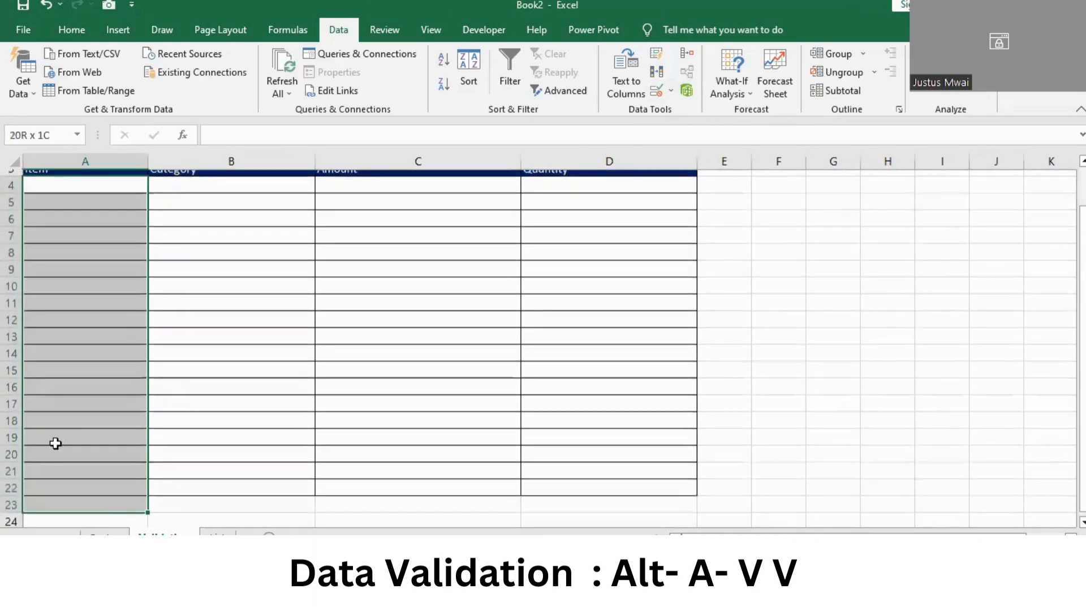
{"action": "left_click_drag", "start_coordinate": [55, 429], "coordinate": [48, 431]}
{"action": "scroll", "coordinate": [49, 432], "scroll_direction": "down", "scroll_amount": 1}
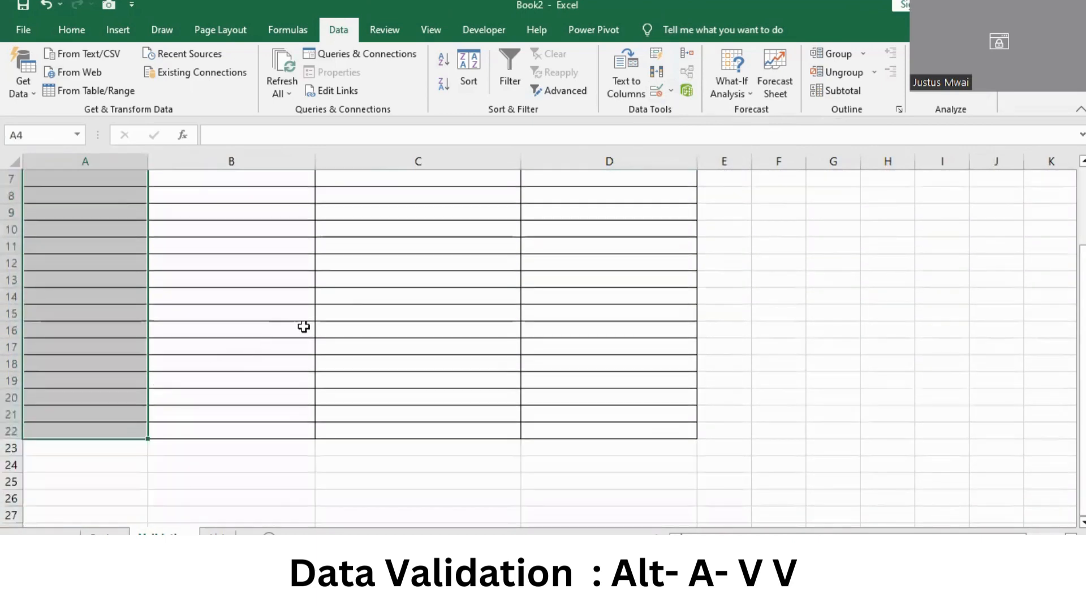
{"action": "scroll", "coordinate": [360, 308], "scroll_direction": "up", "scroll_amount": 2}
{"action": "scroll", "coordinate": [360, 309], "scroll_direction": "down", "scroll_amount": 1}
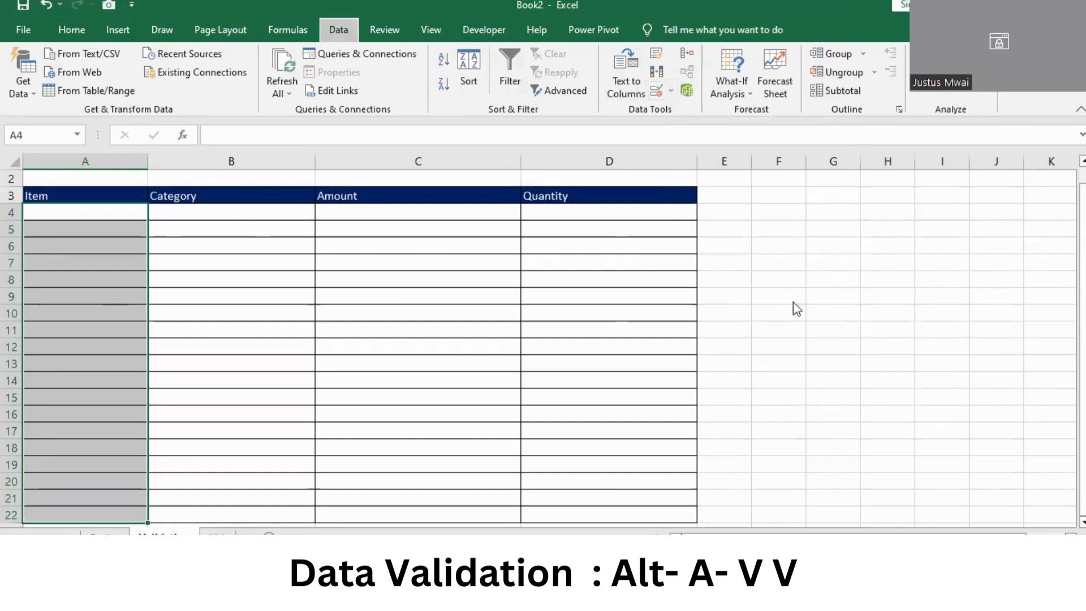
{"action": "key", "text": "alt"}
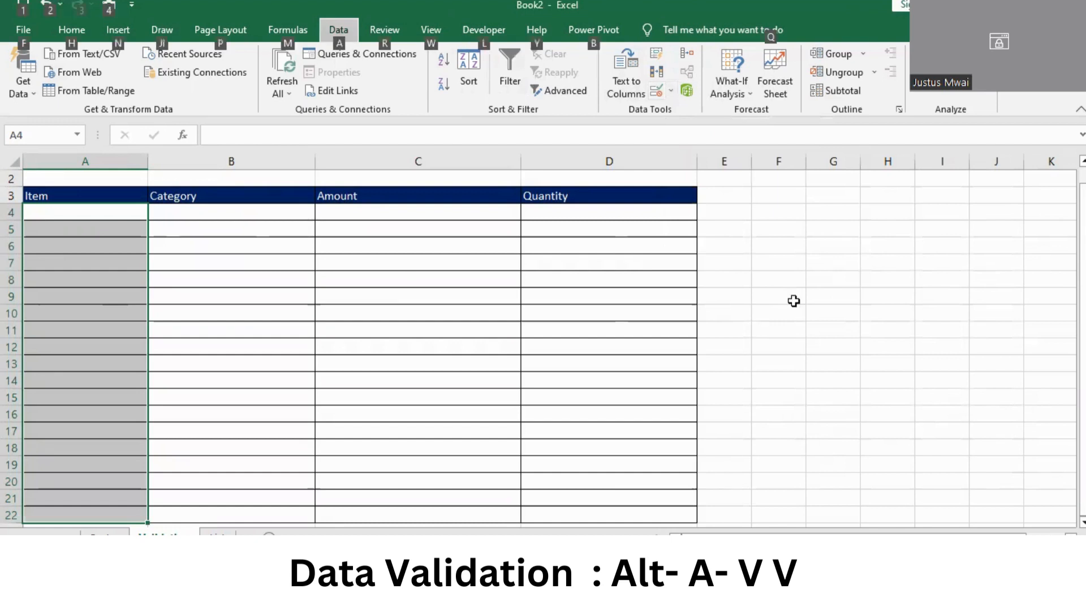
{"action": "key", "text": "a"}
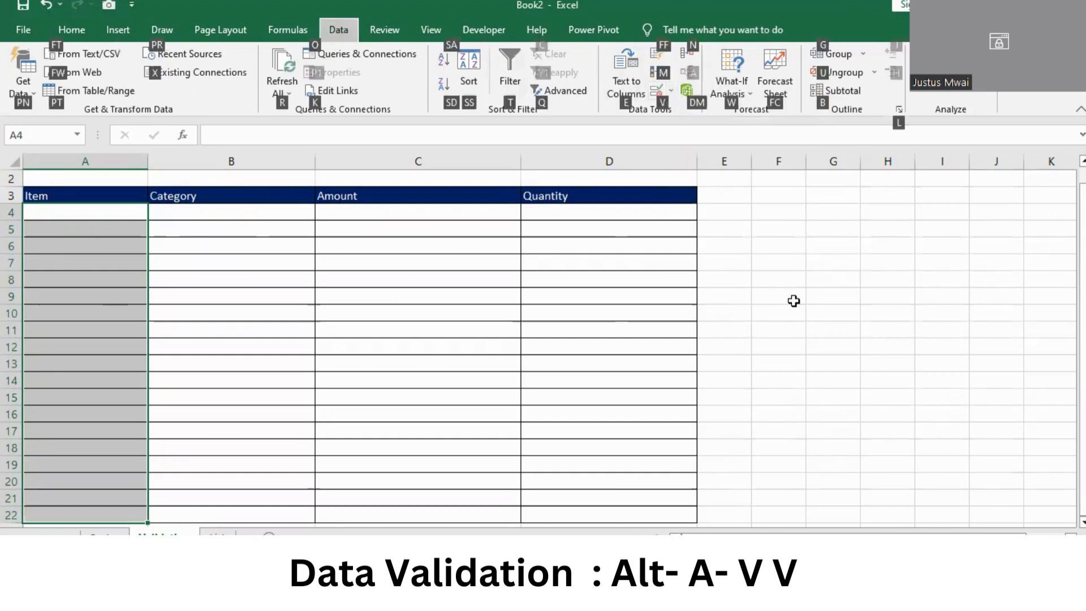
{"action": "key", "text": "v"}
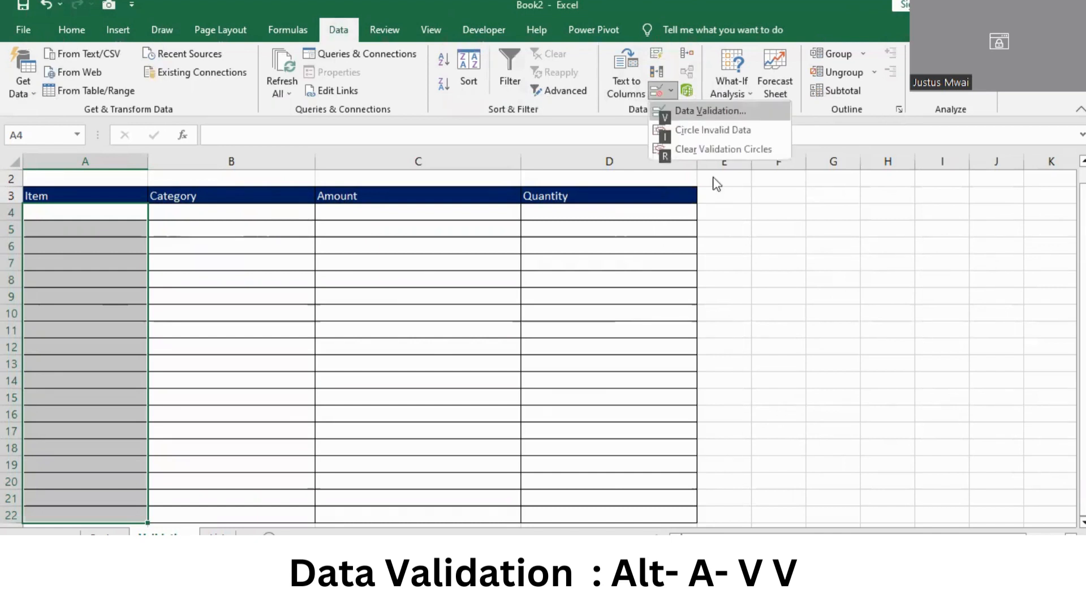
{"action": "left_click", "coordinate": [680, 110]}
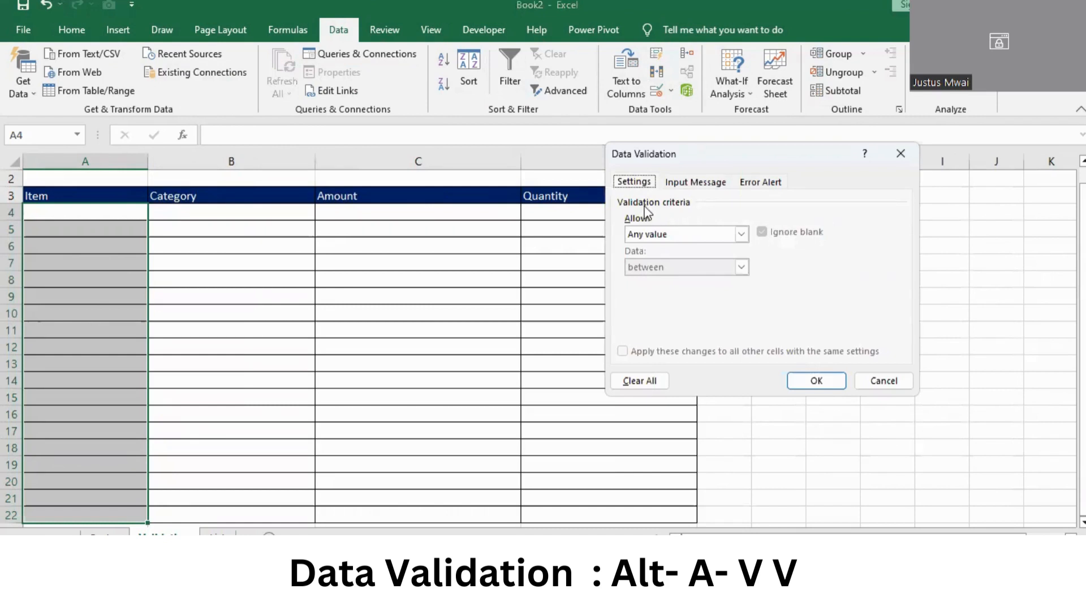
{"action": "left_click", "coordinate": [741, 234]}
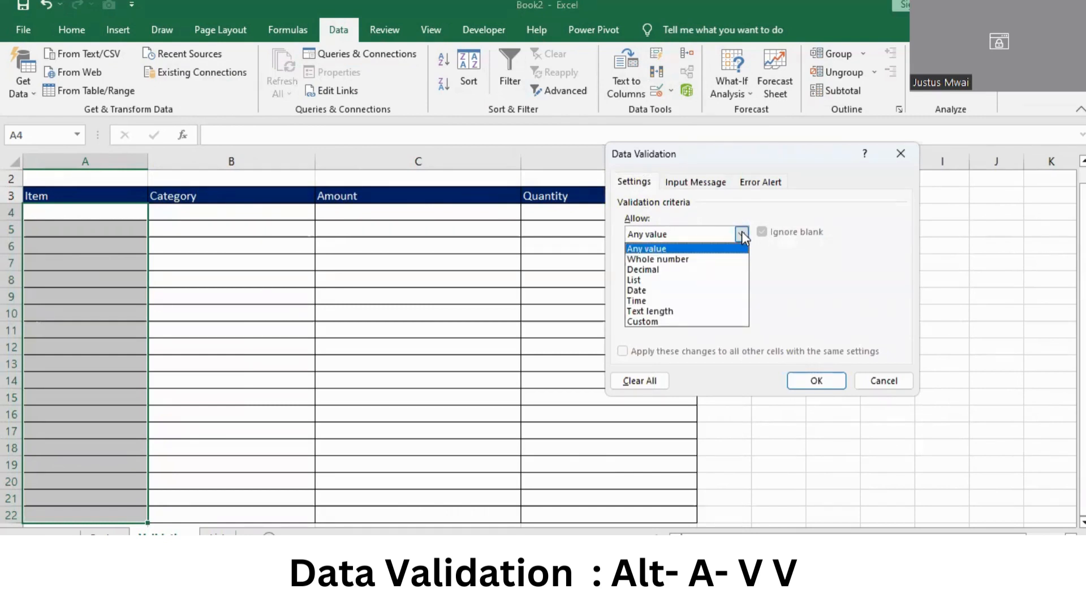
{"action": "left_click", "coordinate": [646, 280]}
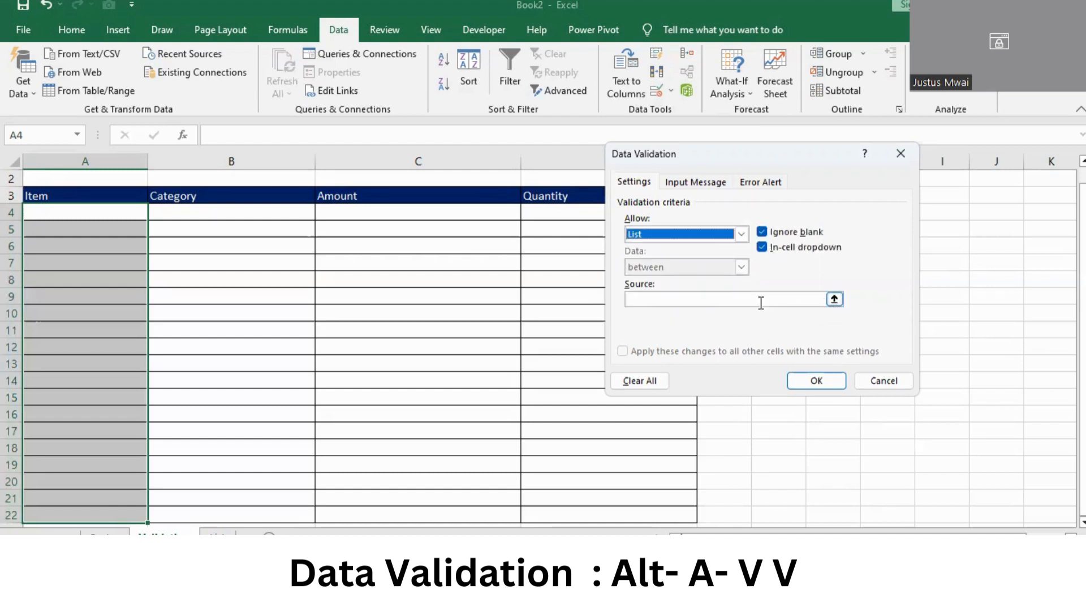
Set the list source to "Samsung ,Itel" and apply the validation rule to the Item cells
{"action": "left_click", "coordinate": [714, 298]}
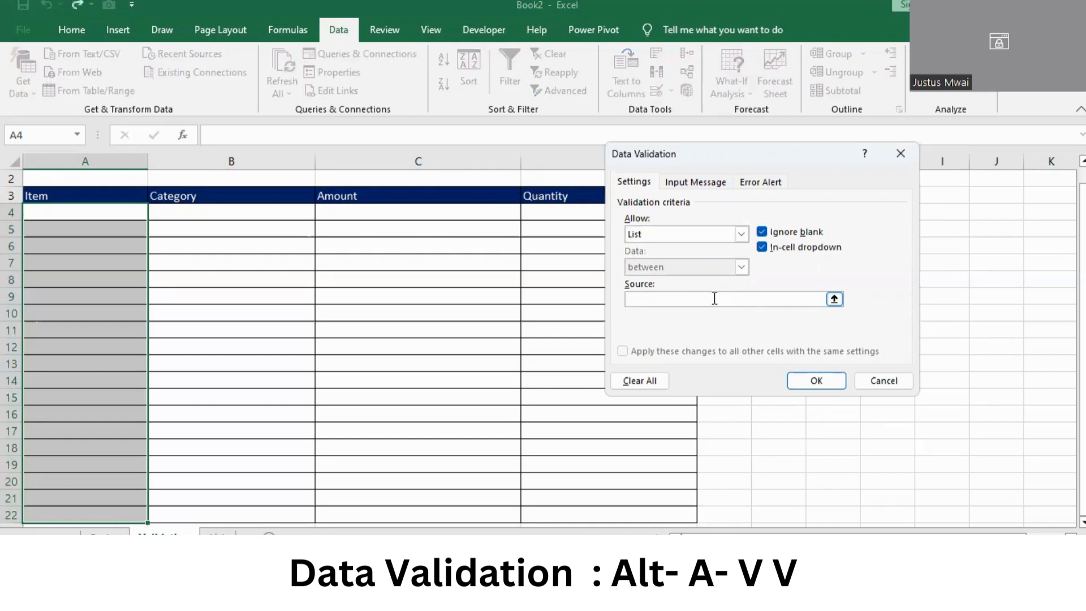
{"action": "type", "text": "Samsung ,Itel"}
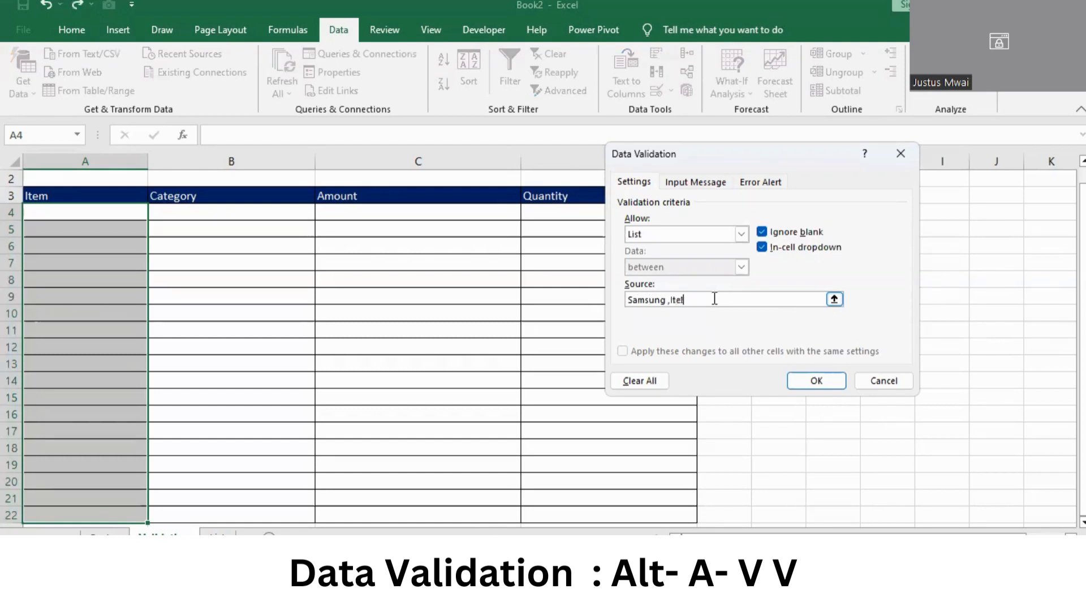
{"action": "left_click", "coordinate": [817, 383]}
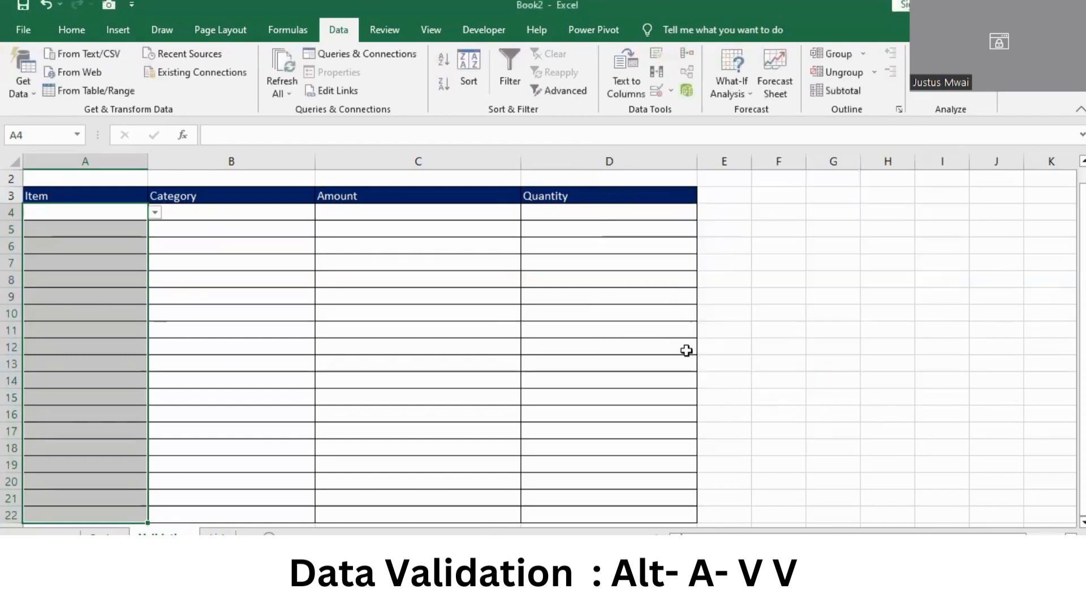
Fill Item cells A4 and A5 with Itel, chosen from their in-cell dropdown lists
{"action": "left_click", "coordinate": [155, 214]}
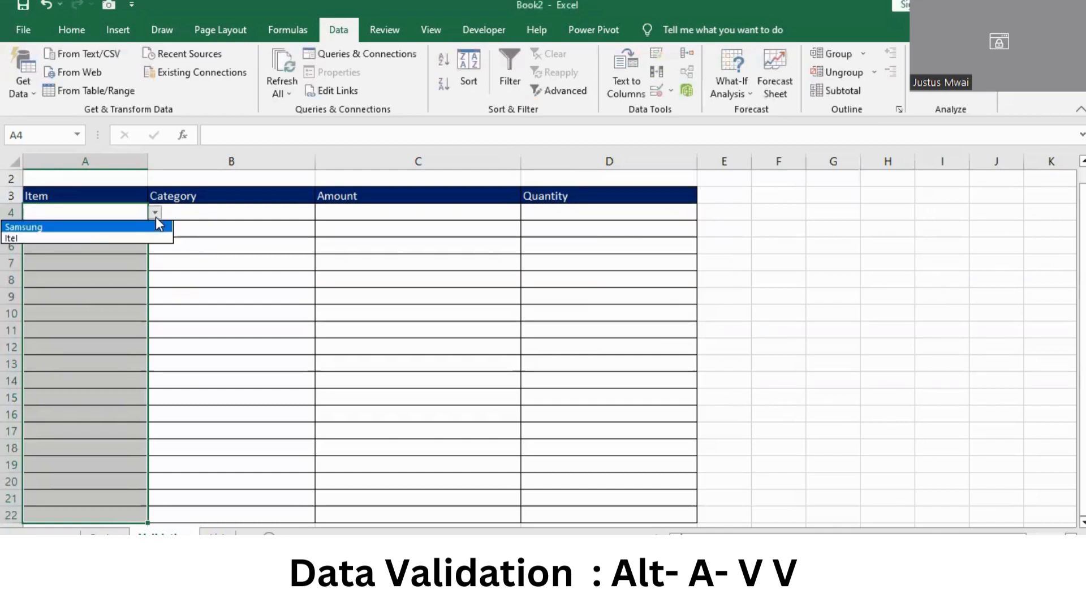
{"action": "left_click", "coordinate": [74, 234]}
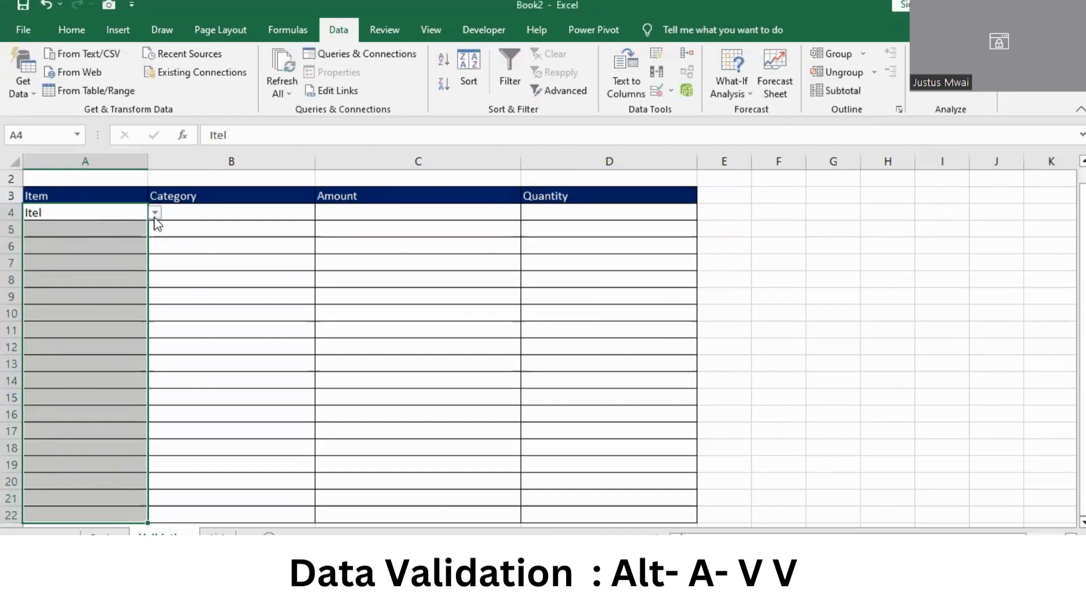
{"action": "left_click", "coordinate": [132, 224]}
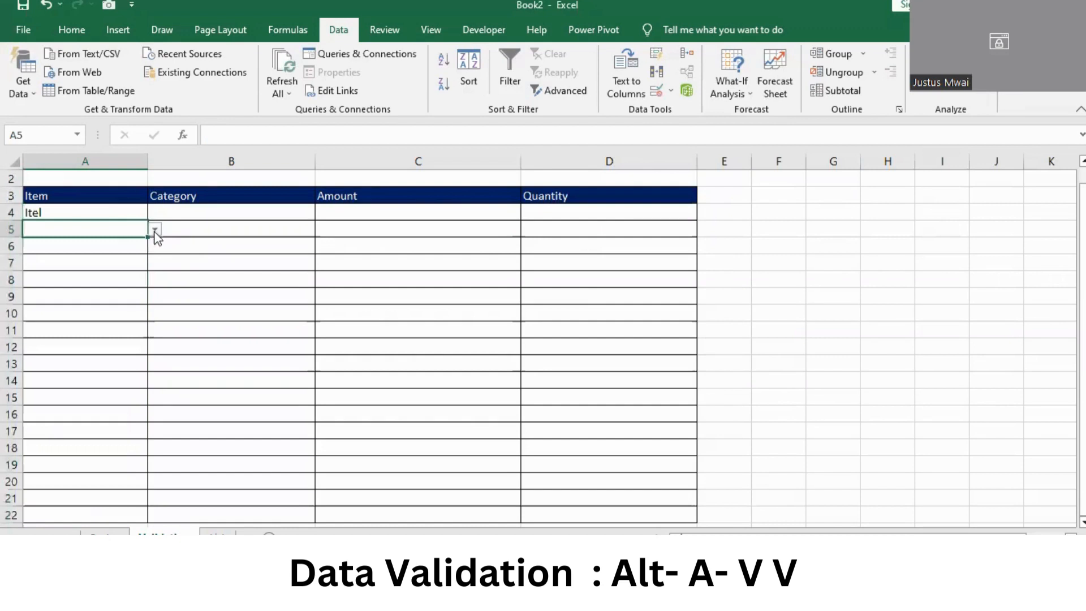
{"action": "left_click", "coordinate": [155, 229]}
{"action": "left_click", "coordinate": [52, 256]}
{"action": "left_click", "coordinate": [163, 249]}
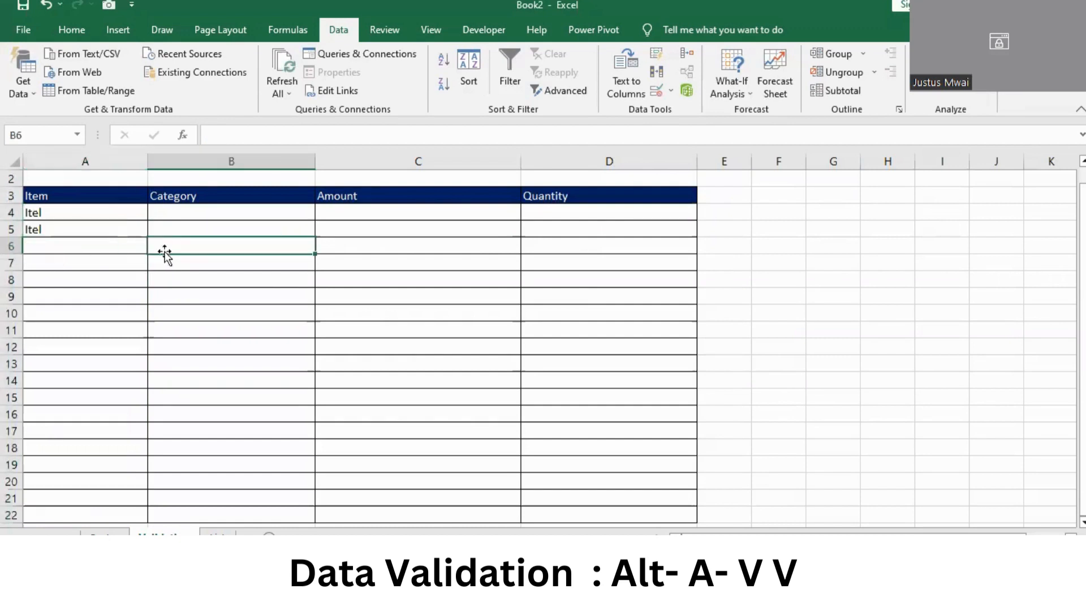
Change the item in cell A5 to Samsung using its dropdown list
{"action": "left_click", "coordinate": [83, 233]}
{"action": "left_click", "coordinate": [155, 229]}
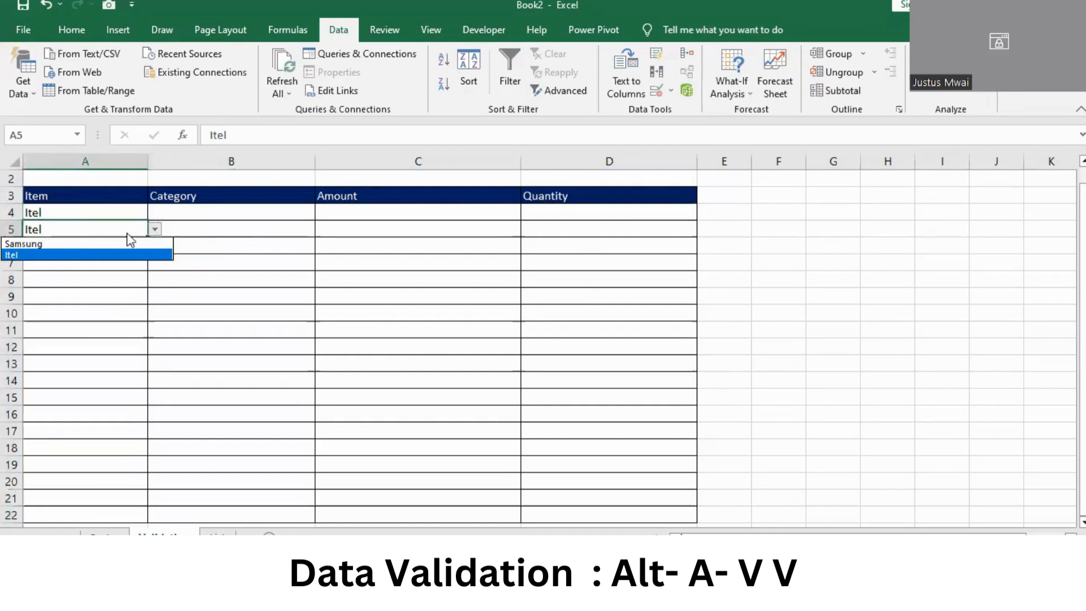
{"action": "left_click", "coordinate": [91, 243]}
Try to enter Nokia, an item outside the allowed list, in cell A6, and discard the entry
{"action": "left_click", "coordinate": [86, 248]}
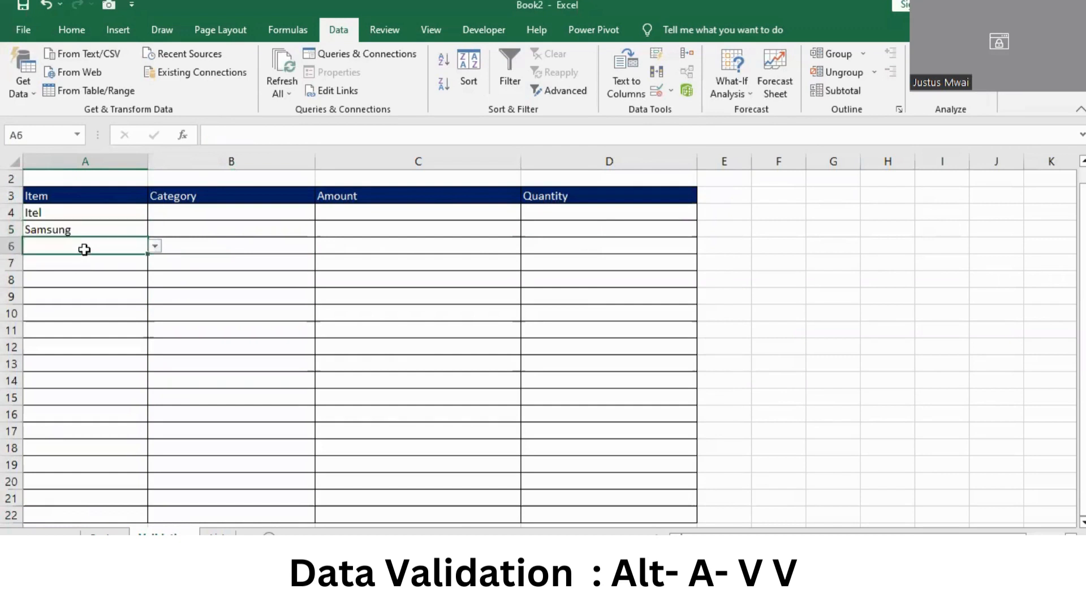
{"action": "type", "text": "No"}
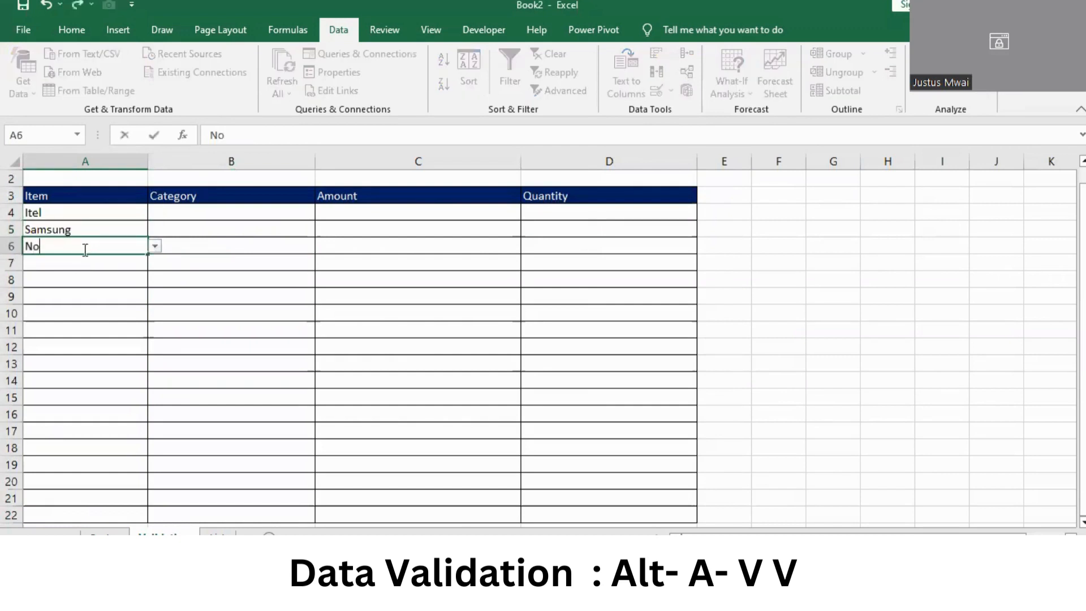
{"action": "type", "text": "kia"}
{"action": "key", "text": "Return"}
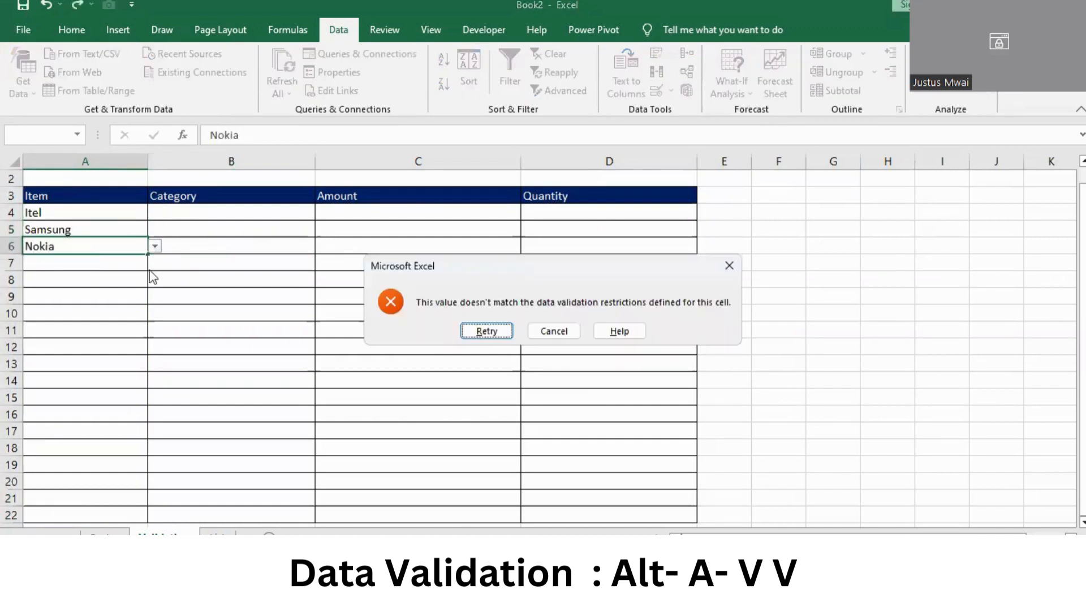
{"action": "left_click", "coordinate": [733, 274]}
{"action": "left_click", "coordinate": [260, 276]}
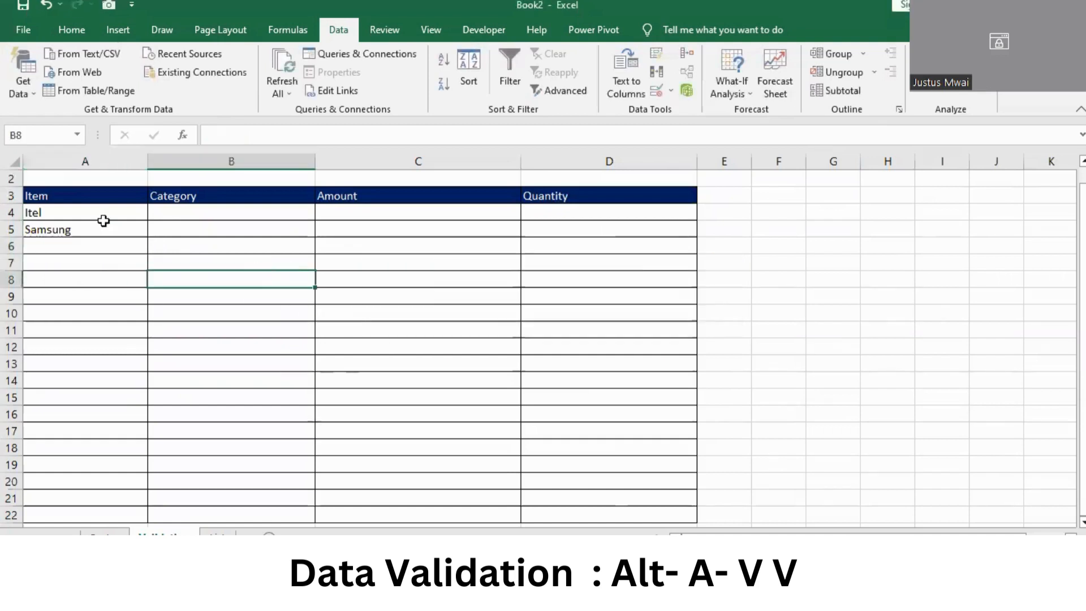
Select the Item column cells from A4 down to the end of the table and clear their validation circles
{"action": "left_click_drag", "start_coordinate": [92, 213], "coordinate": [62, 529]}
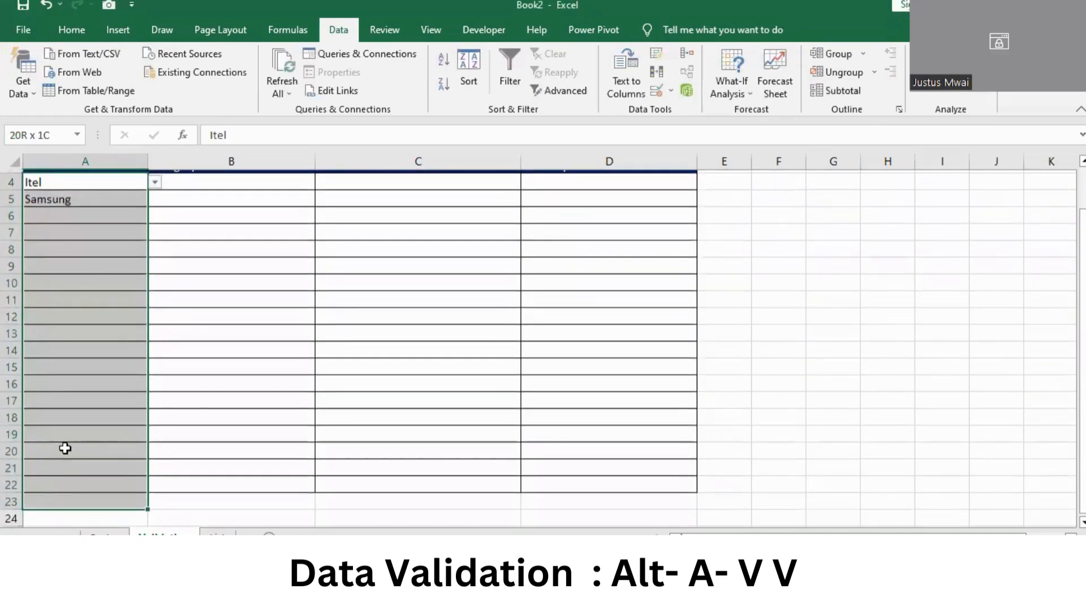
{"action": "scroll", "coordinate": [415, 374], "scroll_direction": "up", "scroll_amount": 1}
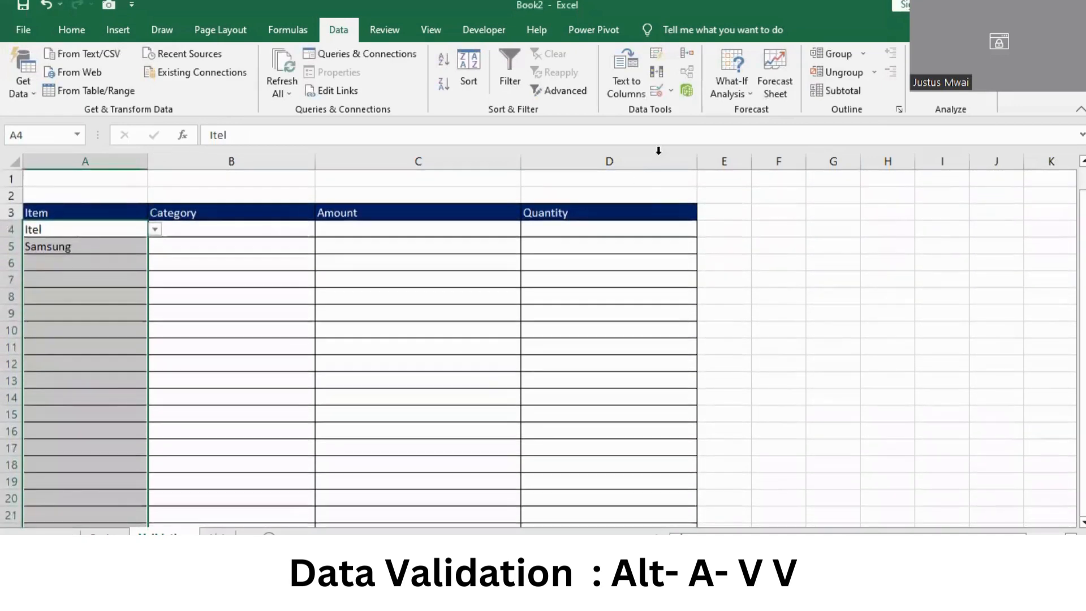
{"action": "left_click", "coordinate": [672, 92]}
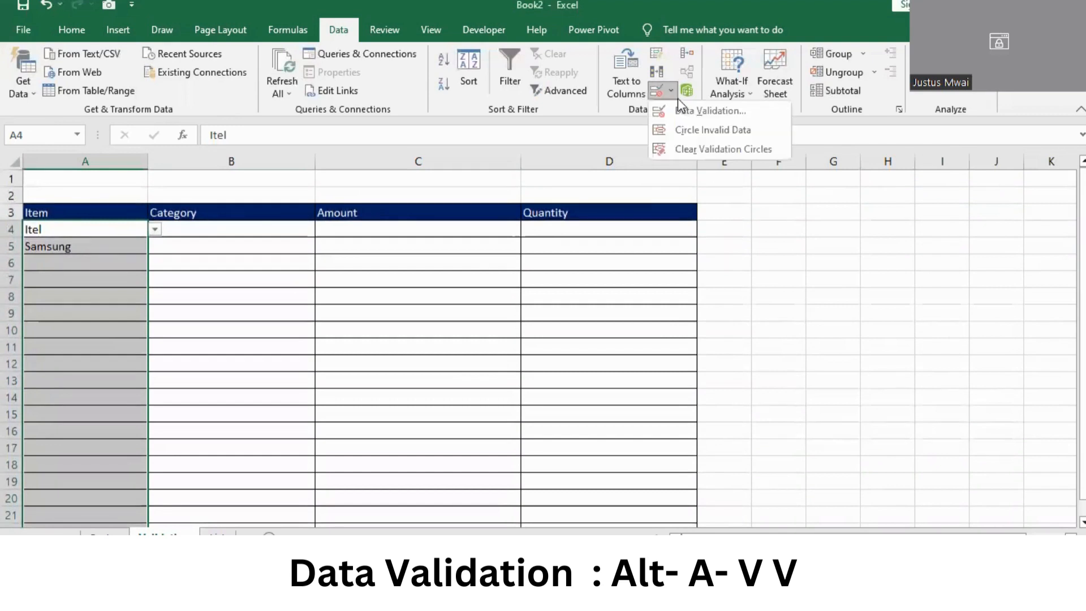
{"action": "left_click", "coordinate": [676, 151]}
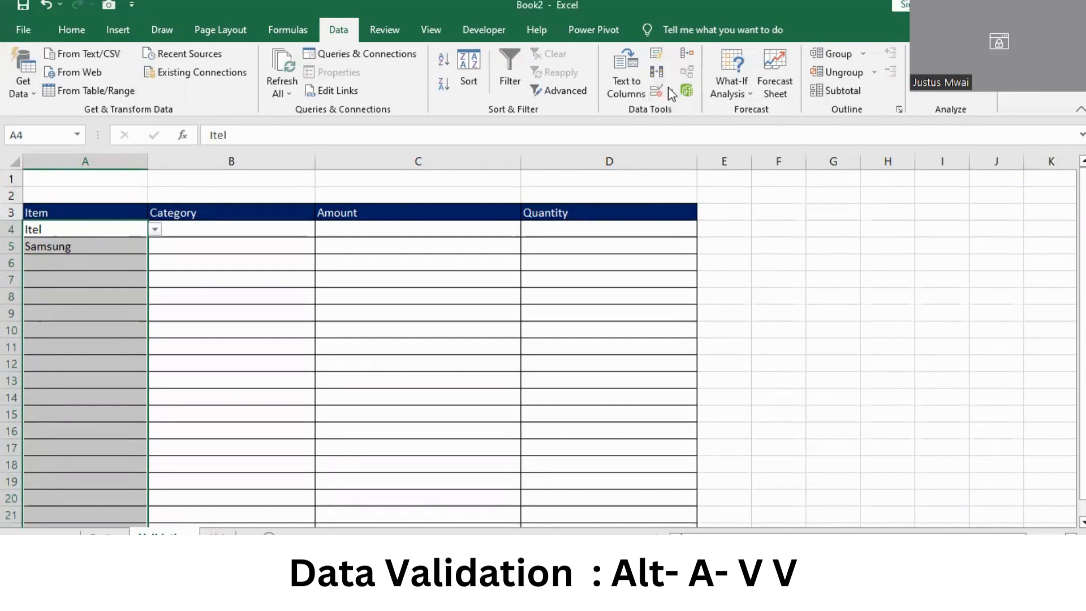
Replace the Item column's validation list source with the range B4:B13 on the List sheet
{"action": "key", "text": "alt+a"}
{"action": "key", "text": "v"}
{"action": "key", "text": "v"}
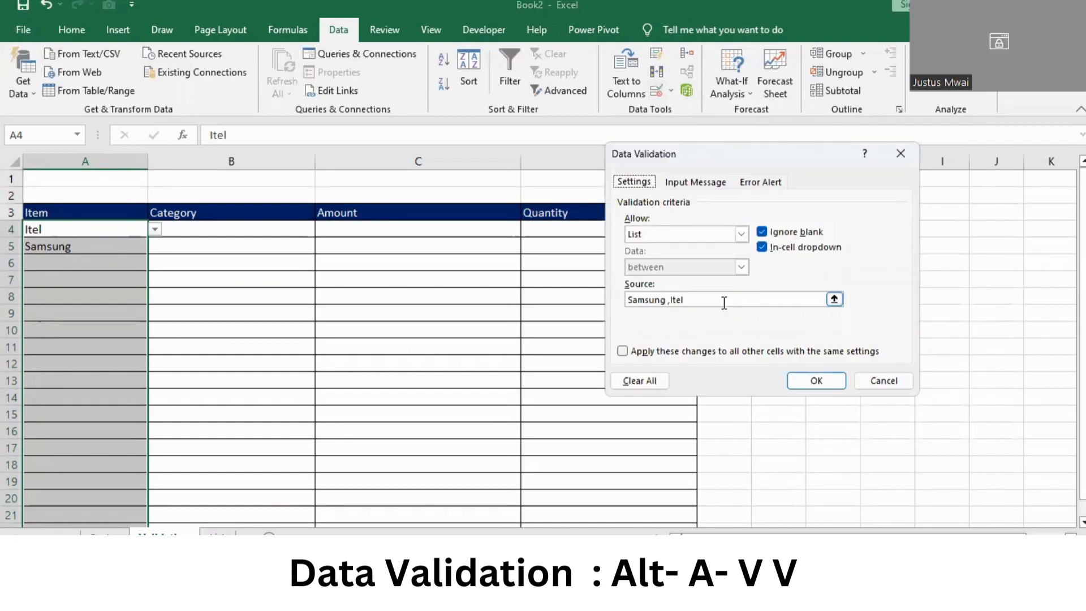
{"action": "left_click_drag", "start_coordinate": [725, 302], "coordinate": [524, 300]}
{"action": "key", "text": "Delete"}
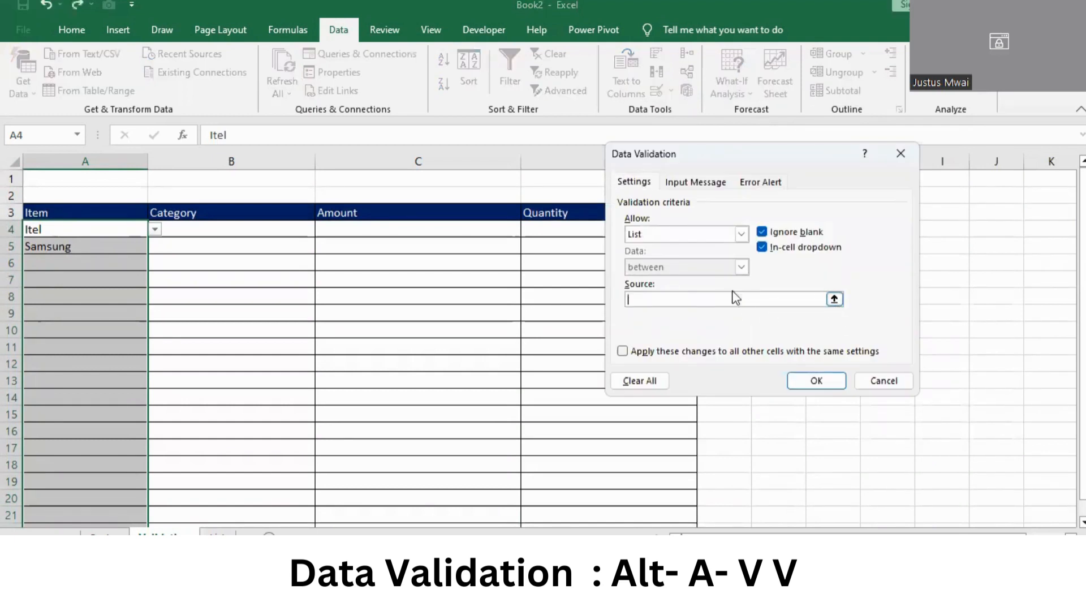
{"action": "left_click", "coordinate": [834, 299]}
{"action": "left_click", "coordinate": [218, 533]}
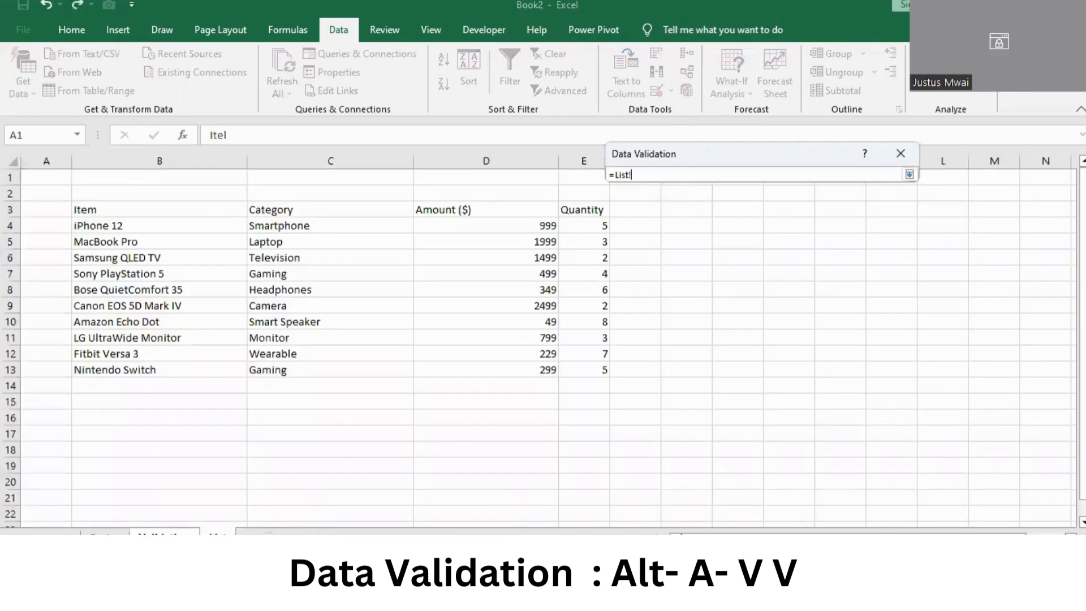
{"action": "left_click", "coordinate": [129, 229]}
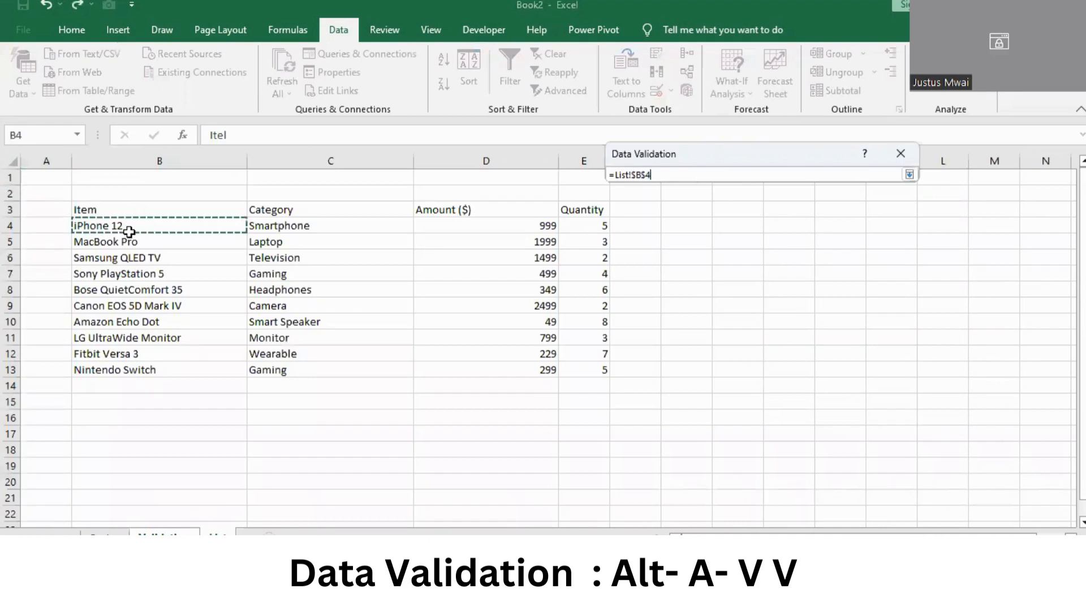
{"action": "left_click_drag", "start_coordinate": [129, 232], "coordinate": [104, 367]}
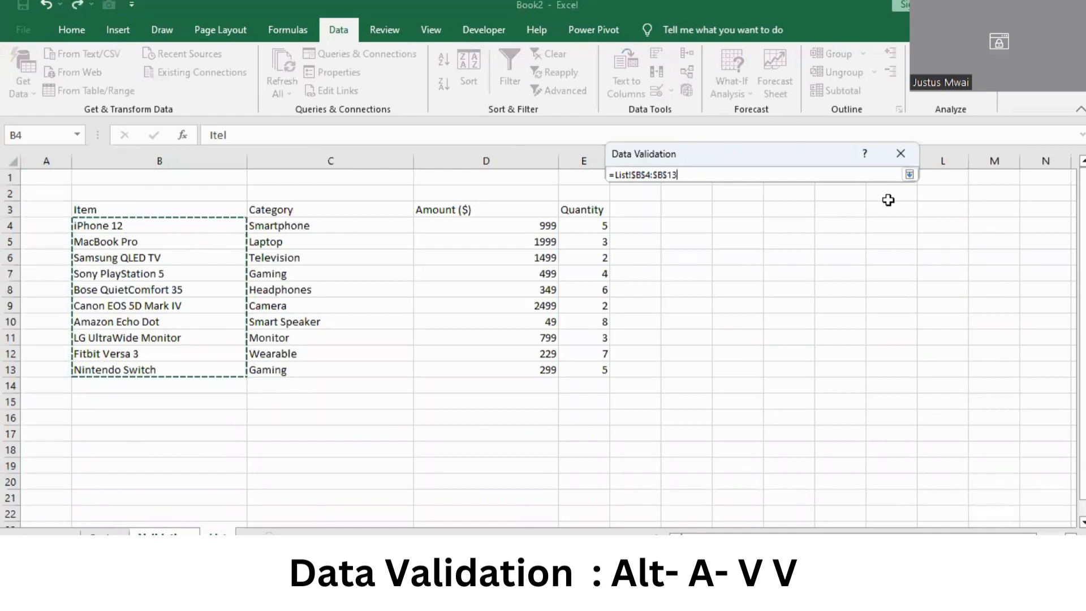
{"action": "key", "text": "Return"}
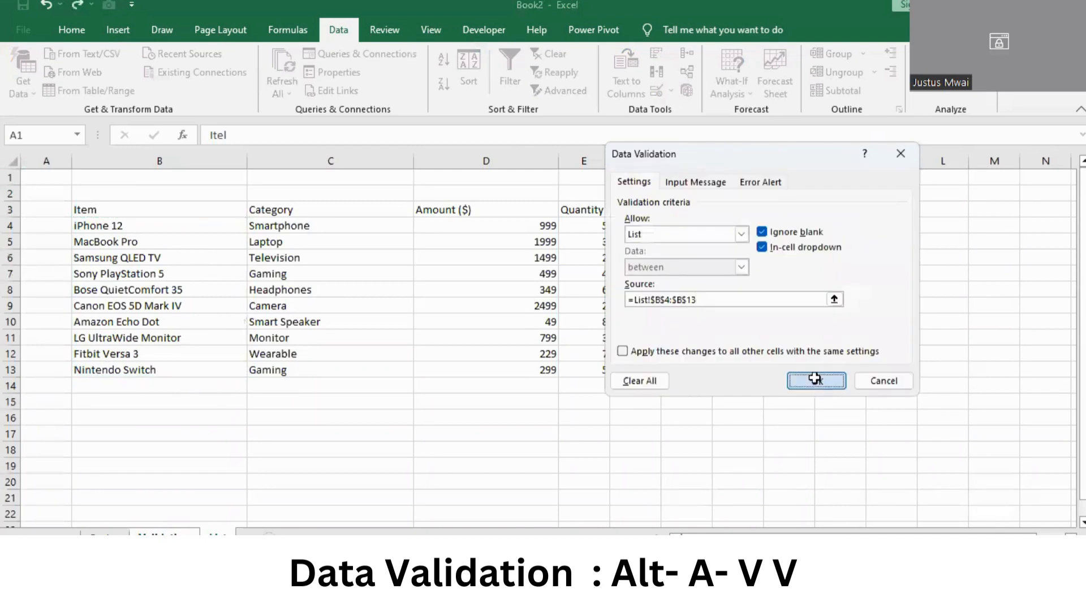
{"action": "left_click", "coordinate": [815, 378]}
Choose iPhone 12 for Item cell A4 and MacBook Pro for A5 from their in-cell dropdown lists
{"action": "left_click", "coordinate": [99, 259]}
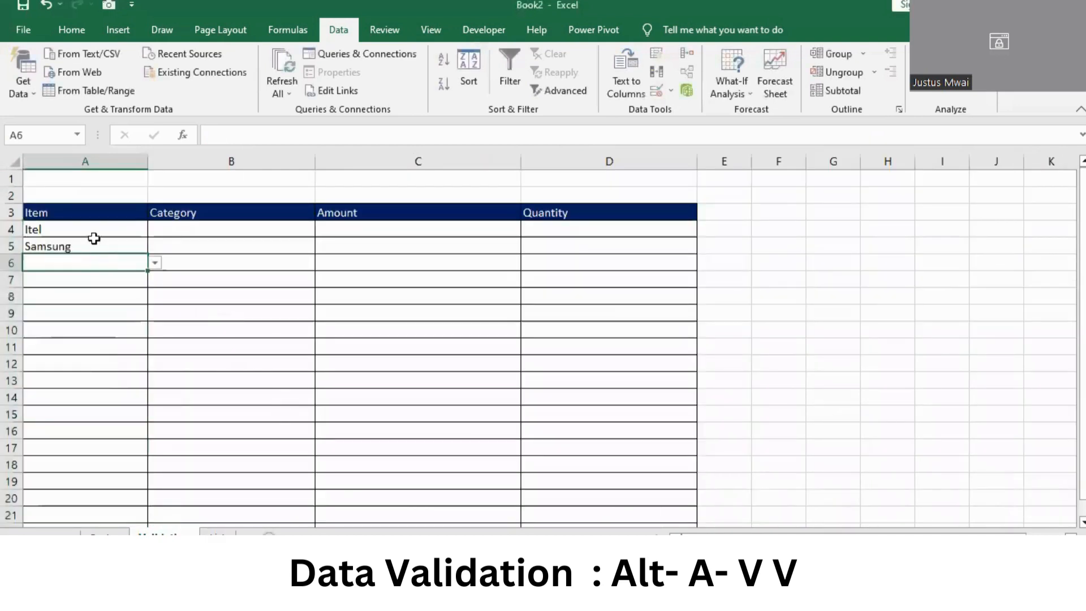
{"action": "left_click", "coordinate": [93, 232]}
{"action": "left_click", "coordinate": [154, 229]}
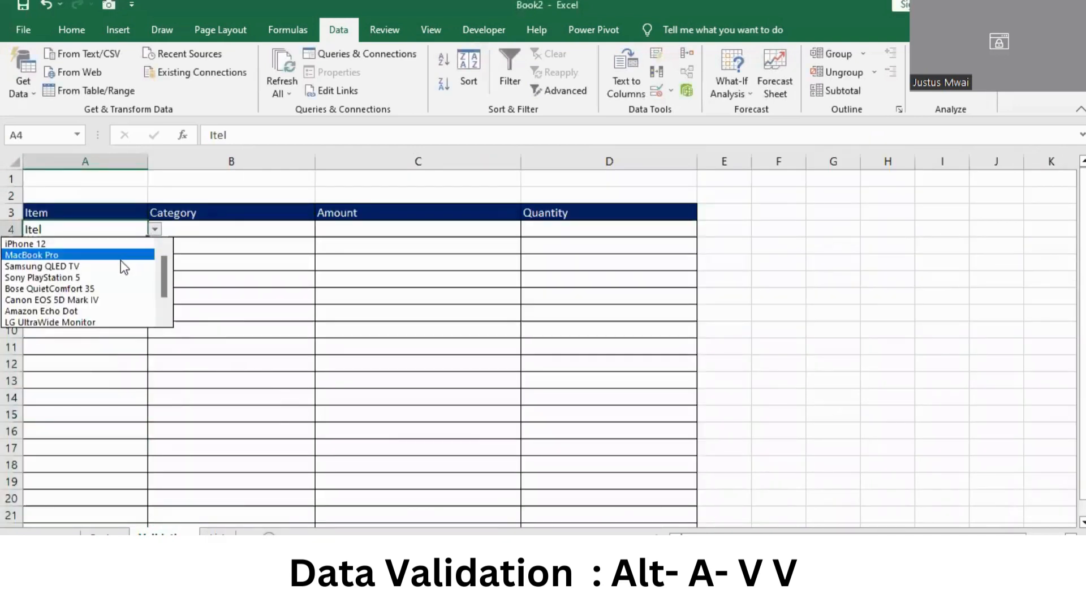
{"action": "left_click", "coordinate": [68, 244]}
{"action": "left_click", "coordinate": [126, 246]}
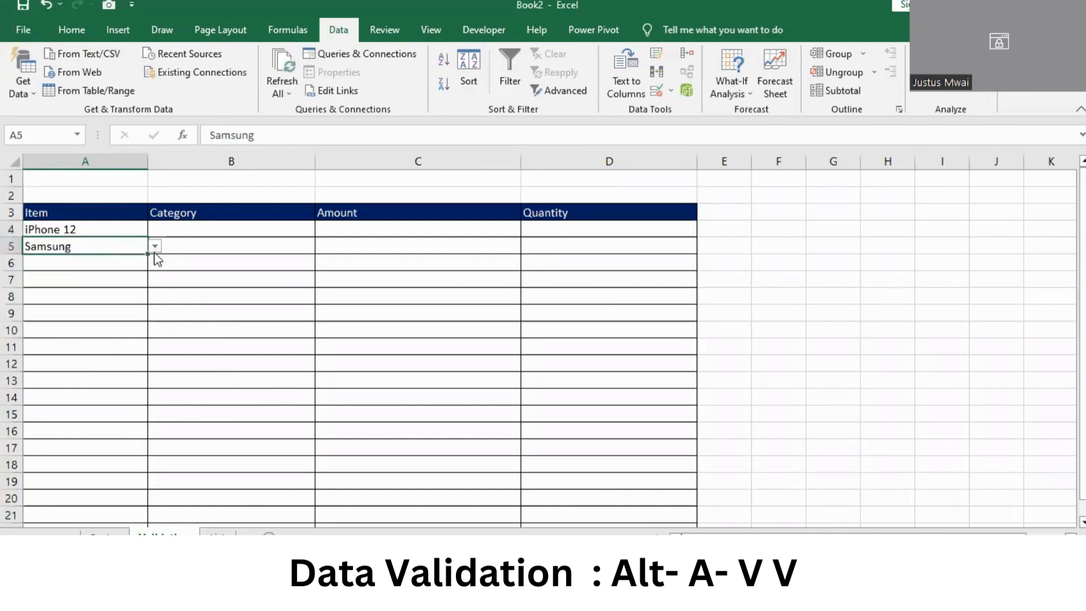
{"action": "left_click", "coordinate": [155, 247]}
{"action": "left_click", "coordinate": [88, 269]}
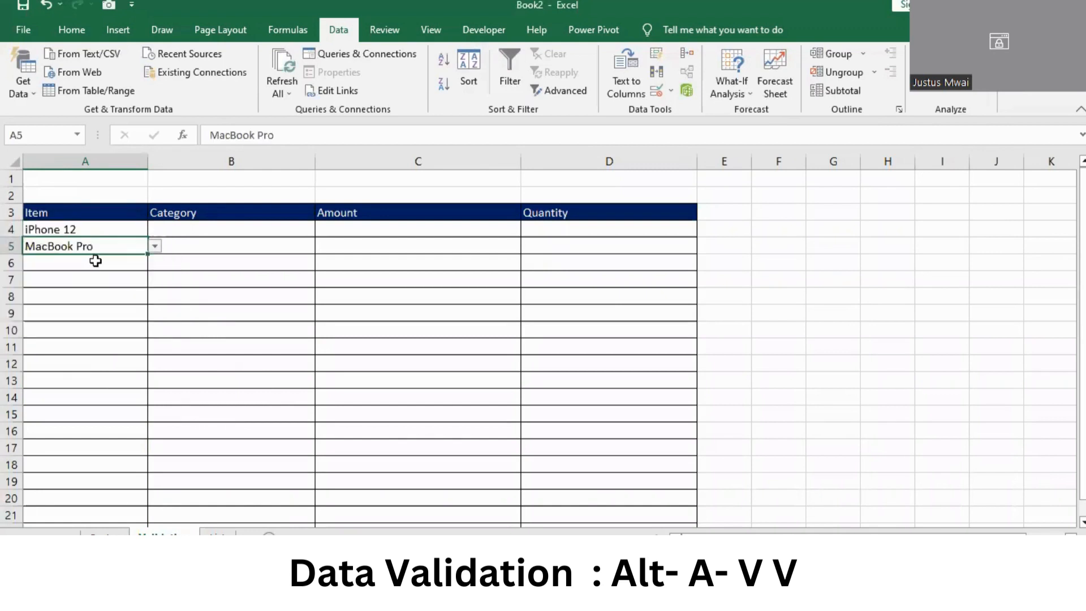
Try to enter Itel, an item outside the new source list, in cell A6 and discard the entry
{"action": "left_click", "coordinate": [95, 261]}
{"action": "type", "text": "sana"}
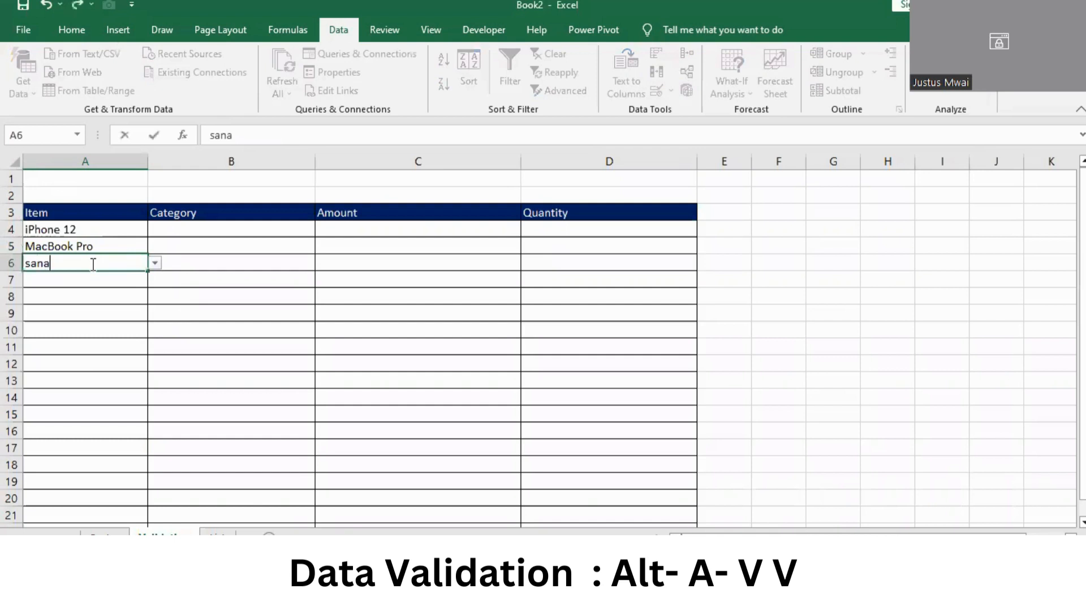
{"action": "key", "text": "BackSpace"}
{"action": "key", "text": "BackSpace"}
{"action": "key", "text": "BackSpace"}
{"action": "key", "text": "BackSpace"}
{"action": "type", "text": "Itel"}
{"action": "key", "text": "Return"}
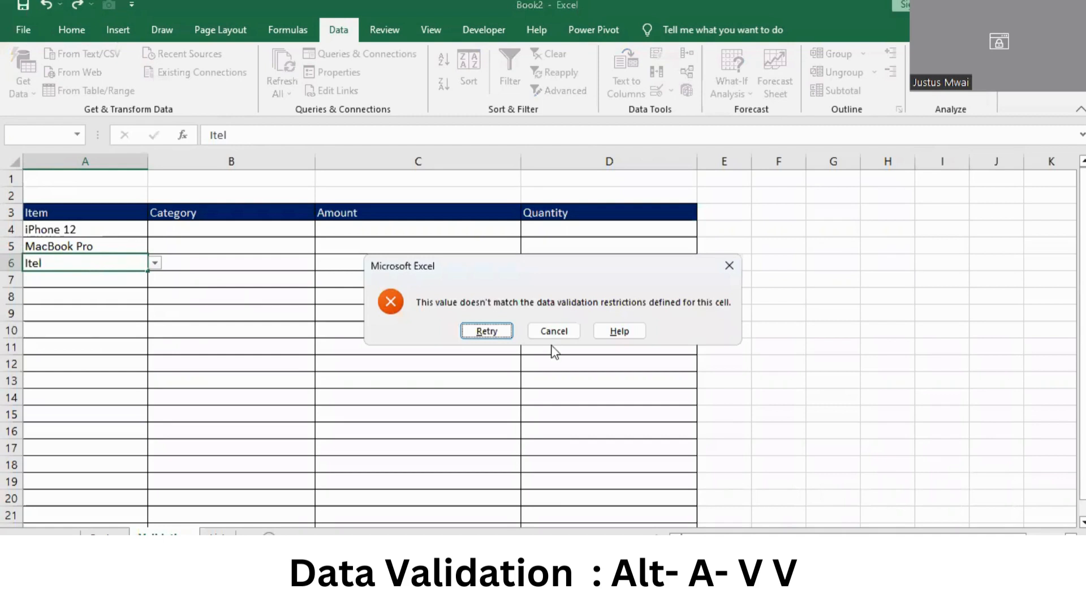
{"action": "left_click", "coordinate": [737, 273]}
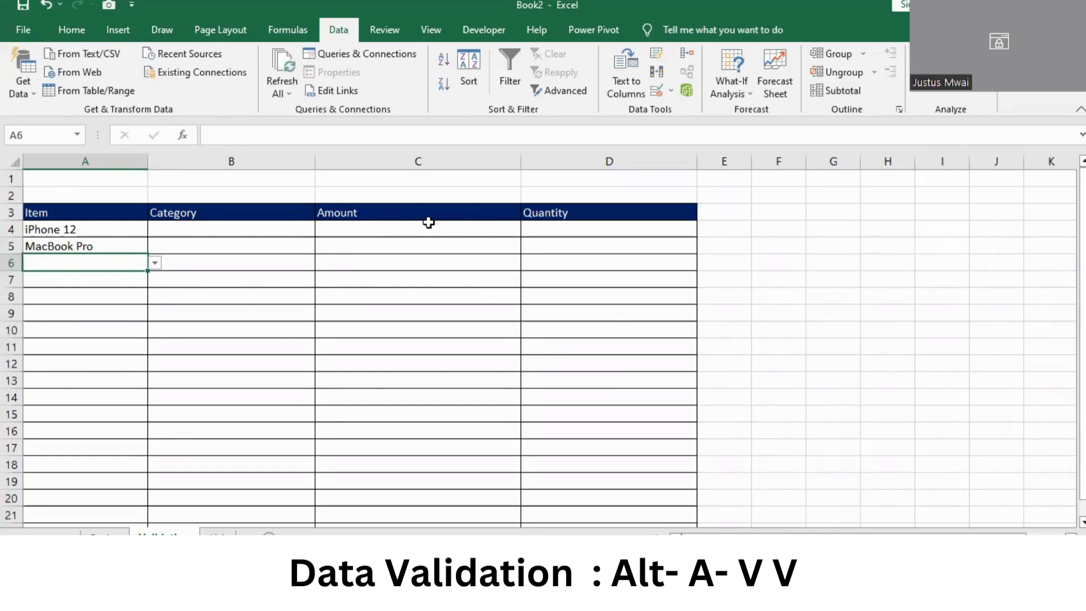
Define a validation rule for Amount cells C4:C22 that allows only whole numbers greater than 0
{"action": "left_click_drag", "start_coordinate": [427, 227], "coordinate": [400, 496]}
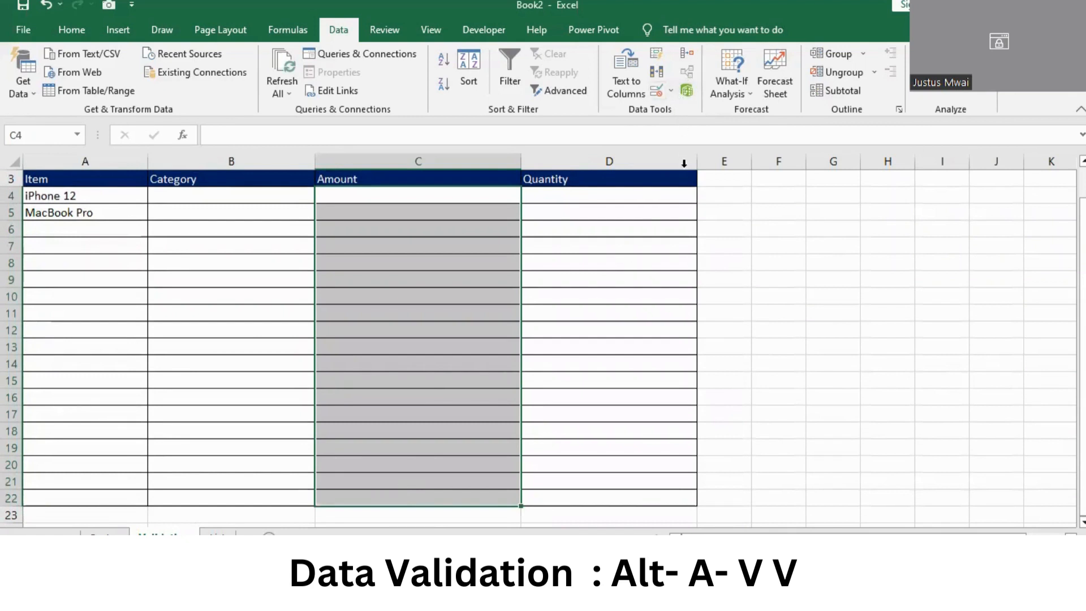
{"action": "key", "text": "alt"}
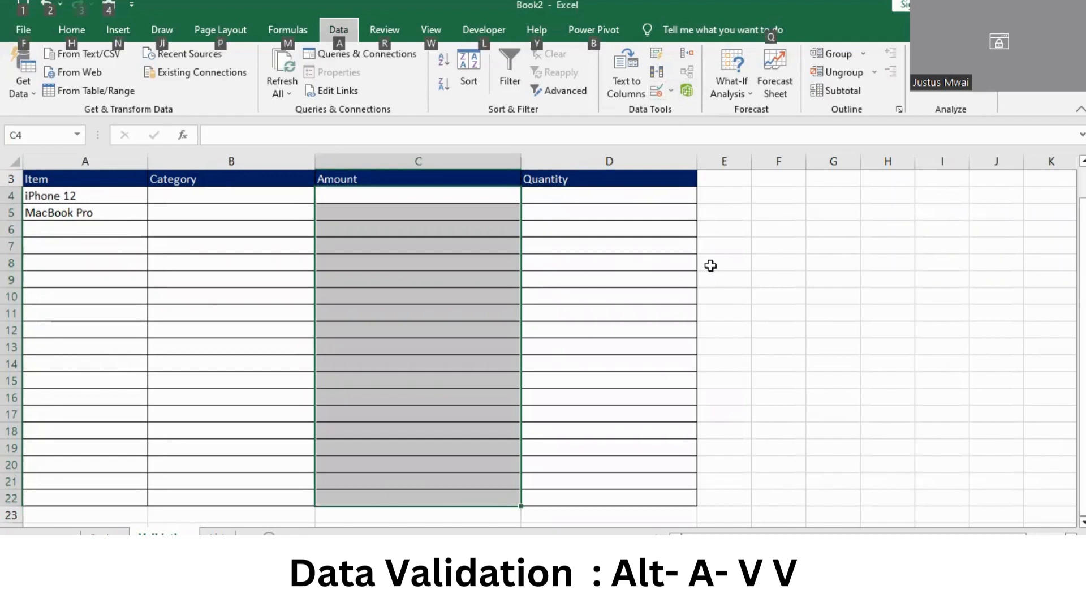
{"action": "key", "text": "a"}
{"action": "key", "text": "v"}
{"action": "key", "text": "v"}
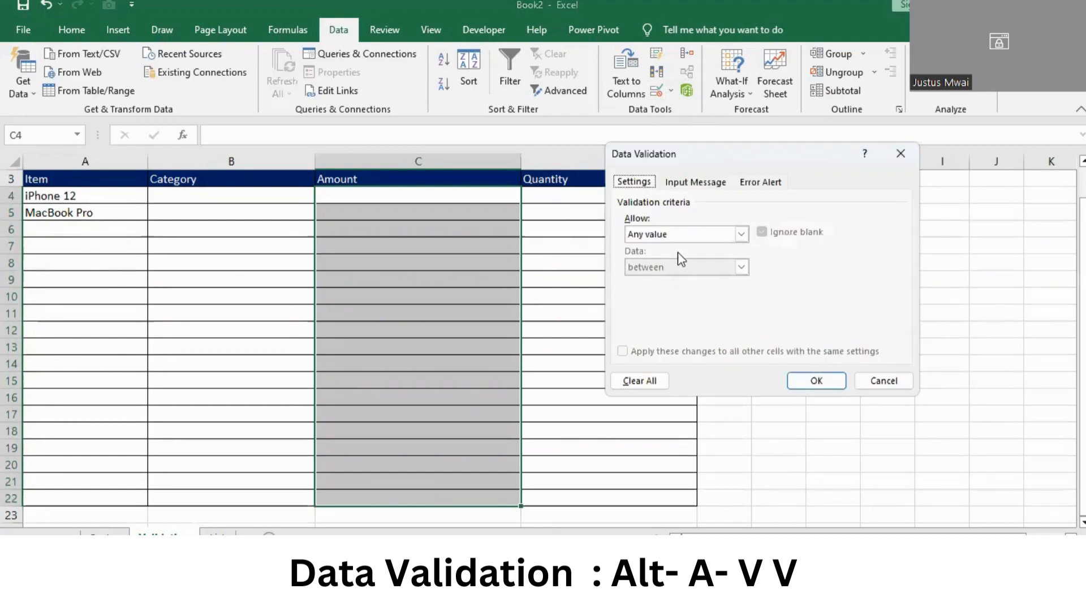
{"action": "left_click", "coordinate": [742, 234]}
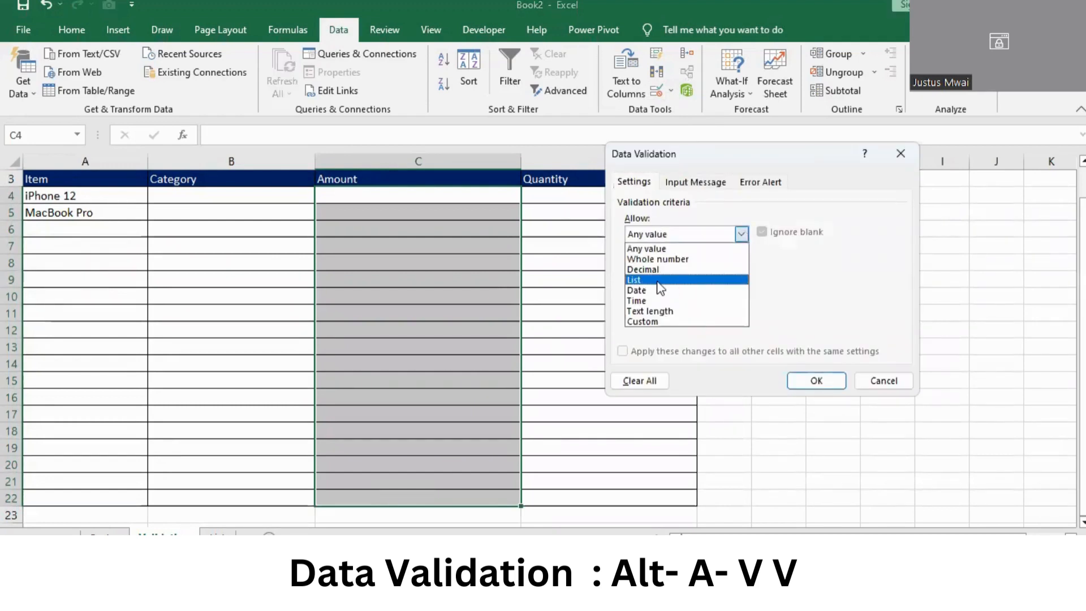
{"action": "left_click", "coordinate": [684, 265]}
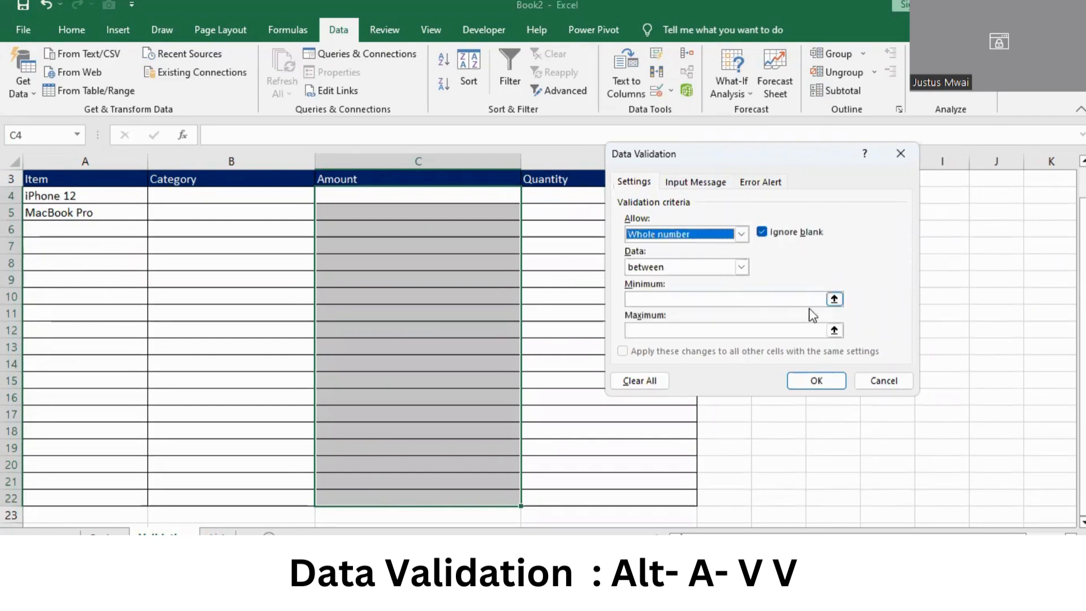
{"action": "left_click", "coordinate": [742, 271]}
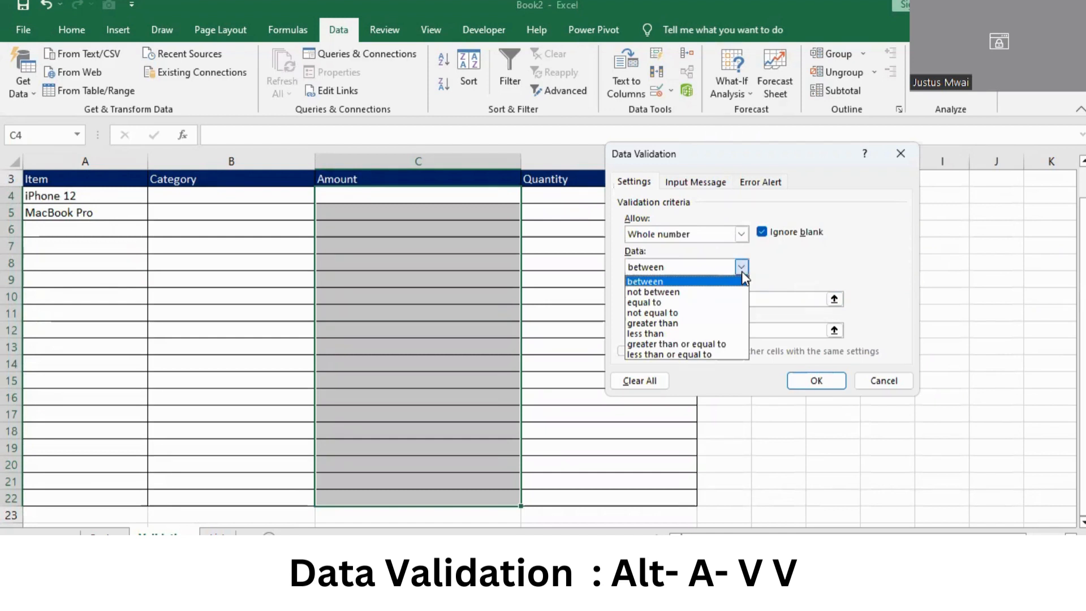
{"action": "left_click", "coordinate": [656, 322]}
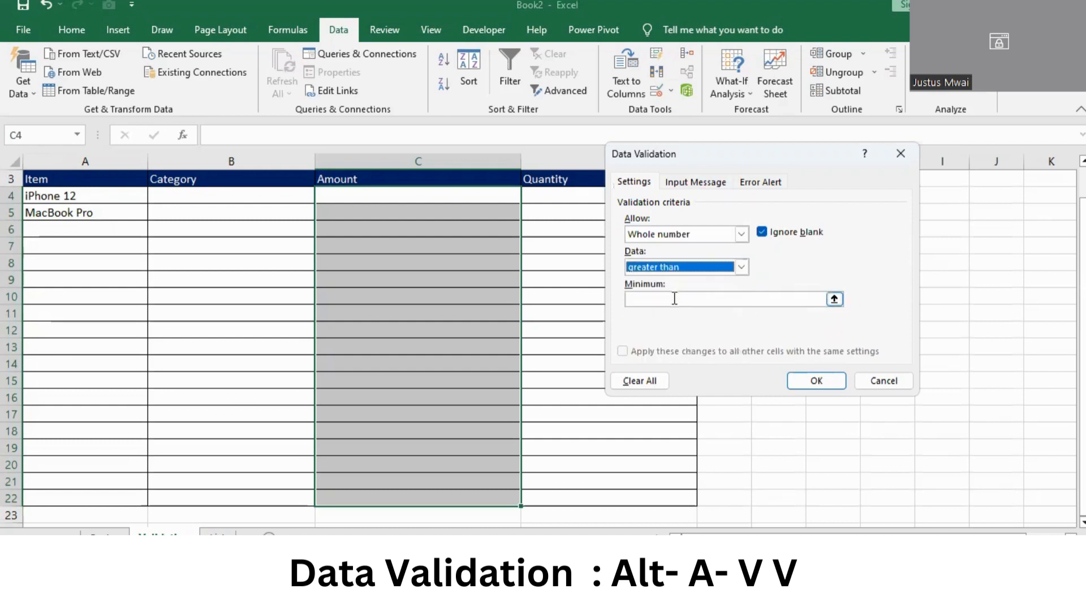
{"action": "left_click", "coordinate": [674, 298]}
{"action": "type", "text": "0"}
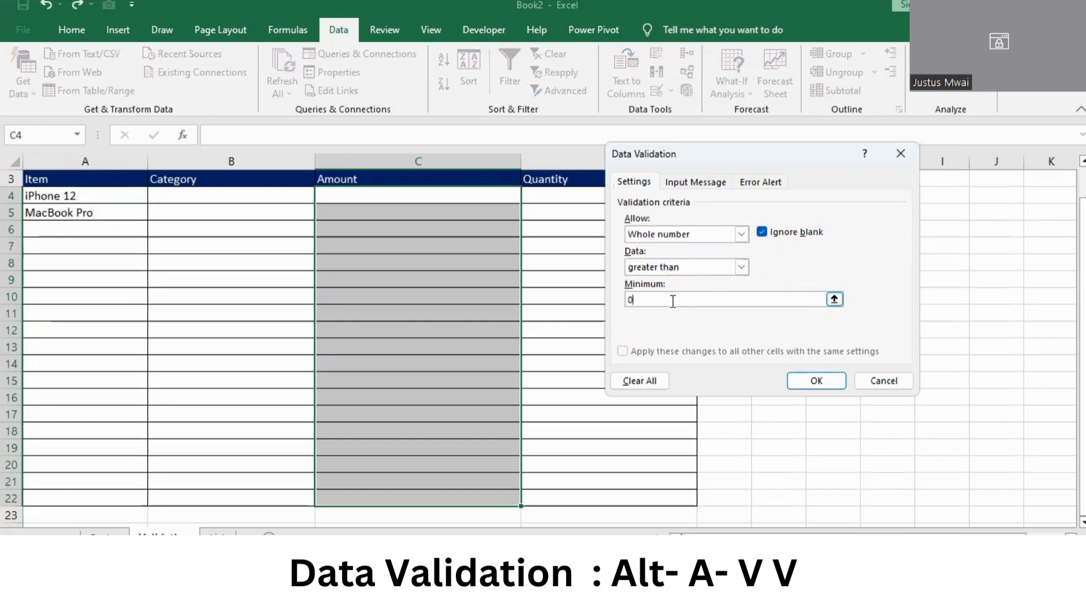
Add the error message "Enter valid Number" to the Amount rule's error alert and apply the validation
{"action": "left_click", "coordinate": [751, 183]}
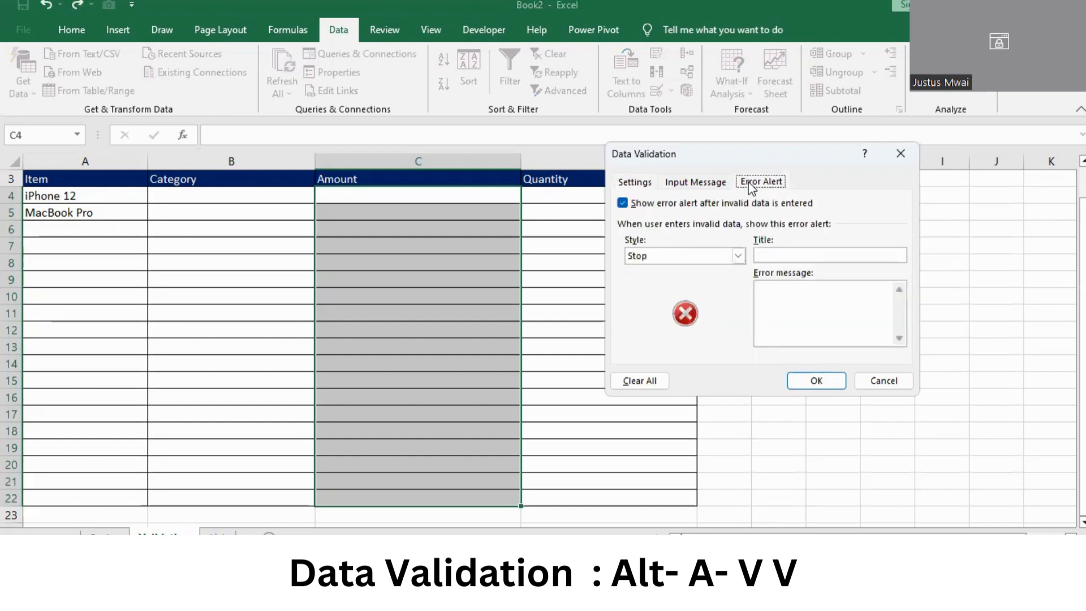
{"action": "left_click", "coordinate": [782, 298]}
{"action": "type", "text": "Enter valid Number"}
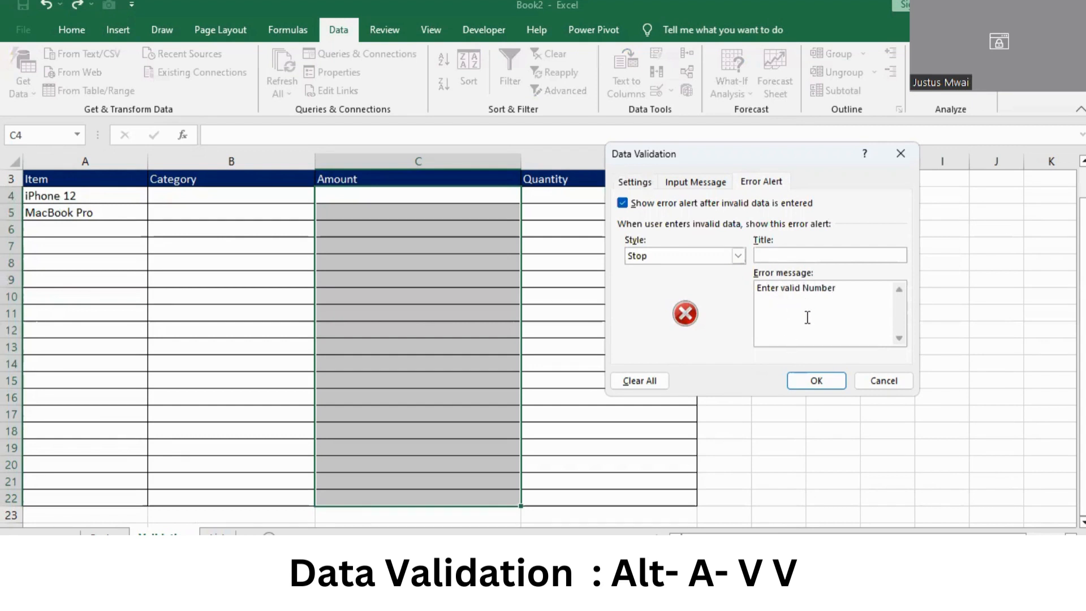
{"action": "left_click", "coordinate": [816, 381]}
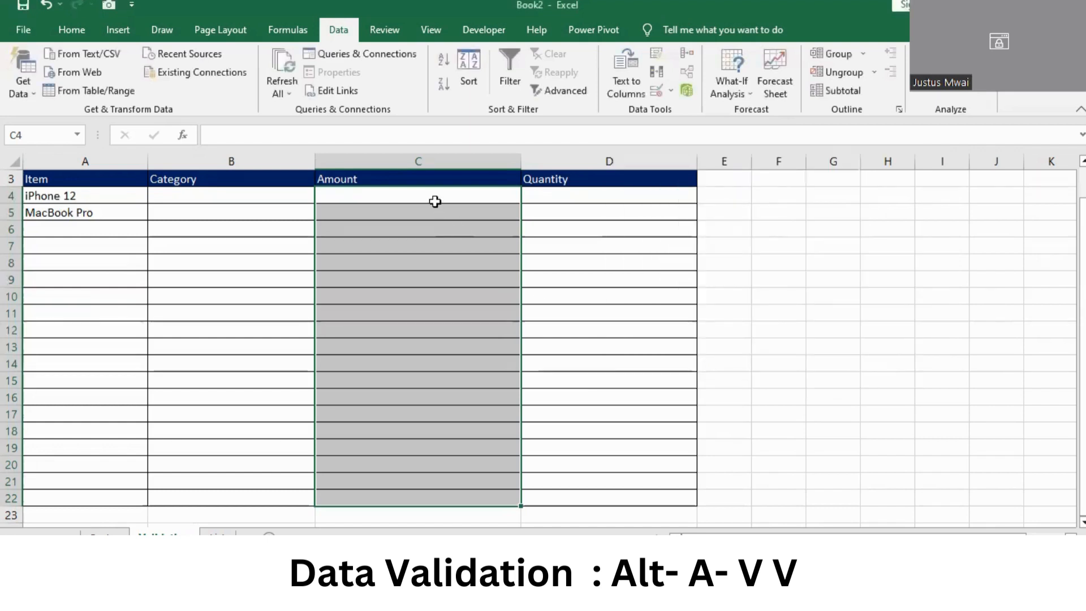
Try to enter -1 in Amount cell C4 and discard the entry
{"action": "left_click", "coordinate": [436, 203]}
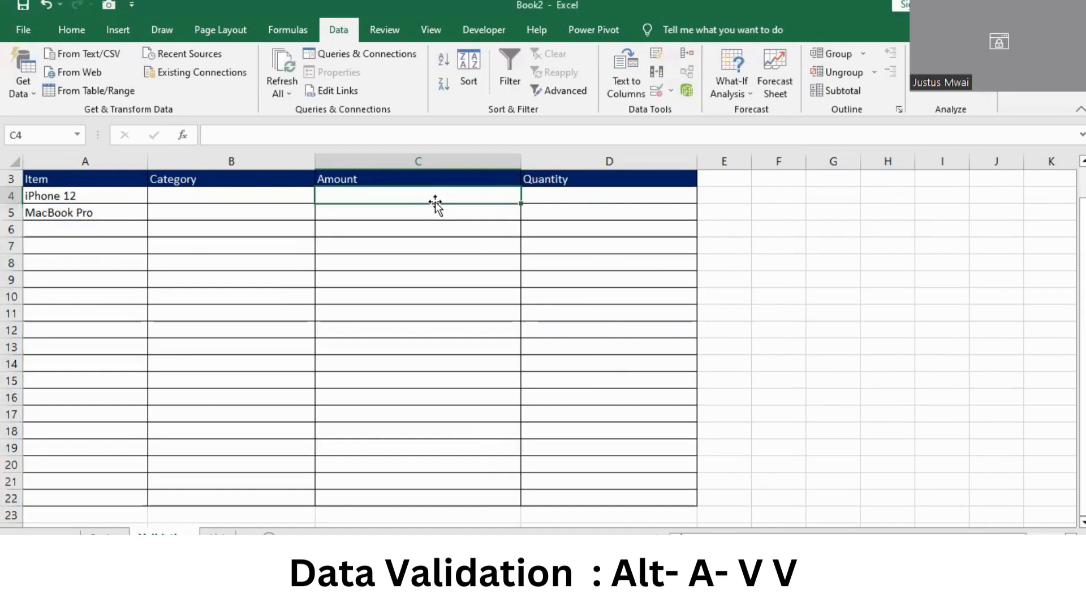
{"action": "type", "text": "-1"}
{"action": "key", "text": "Return"}
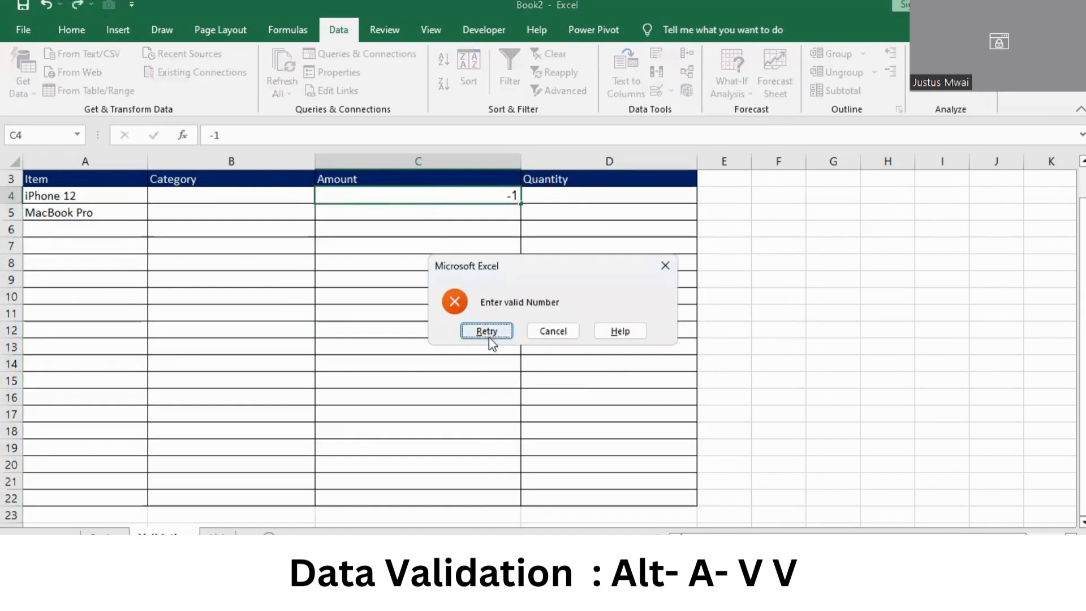
{"action": "left_click", "coordinate": [665, 266]}
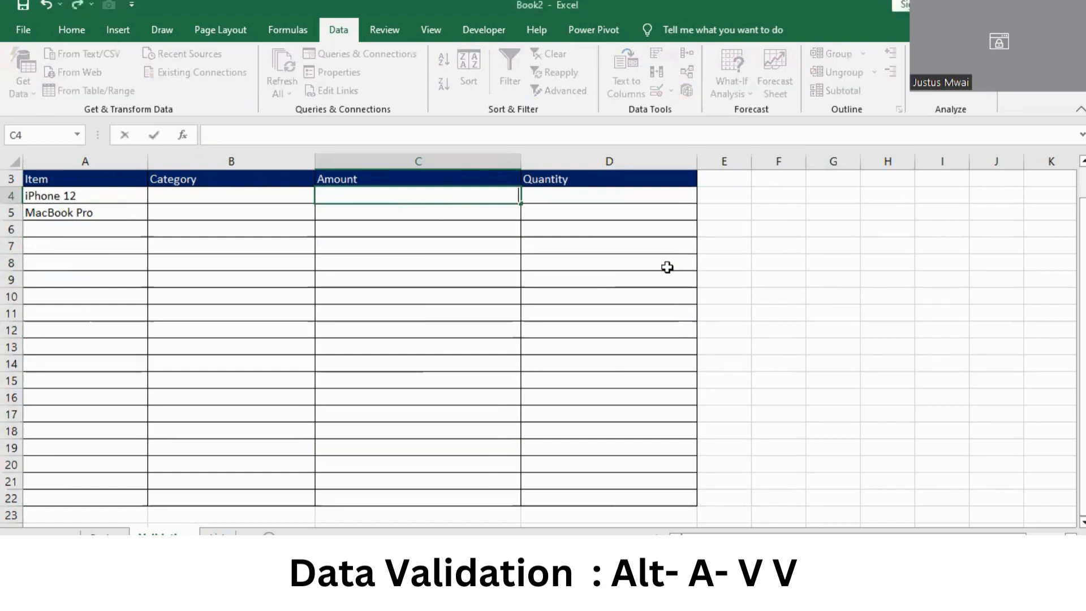
Enter 900 as a test amount in cell C4, and clear the cell again
{"action": "type", "text": "900"}
{"action": "key", "text": "Return"}
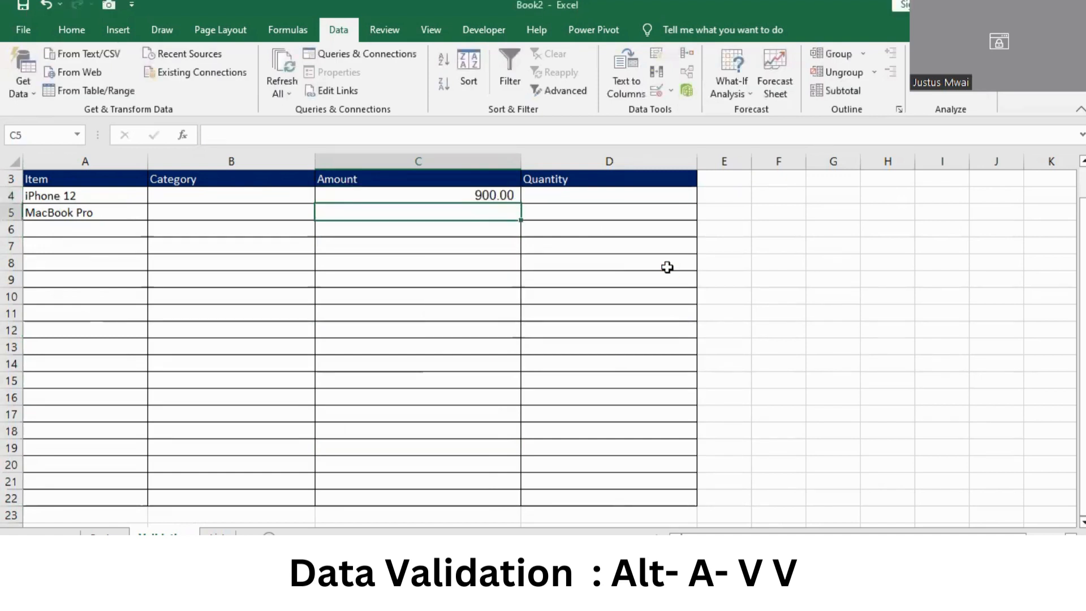
{"action": "left_click", "coordinate": [486, 195]}
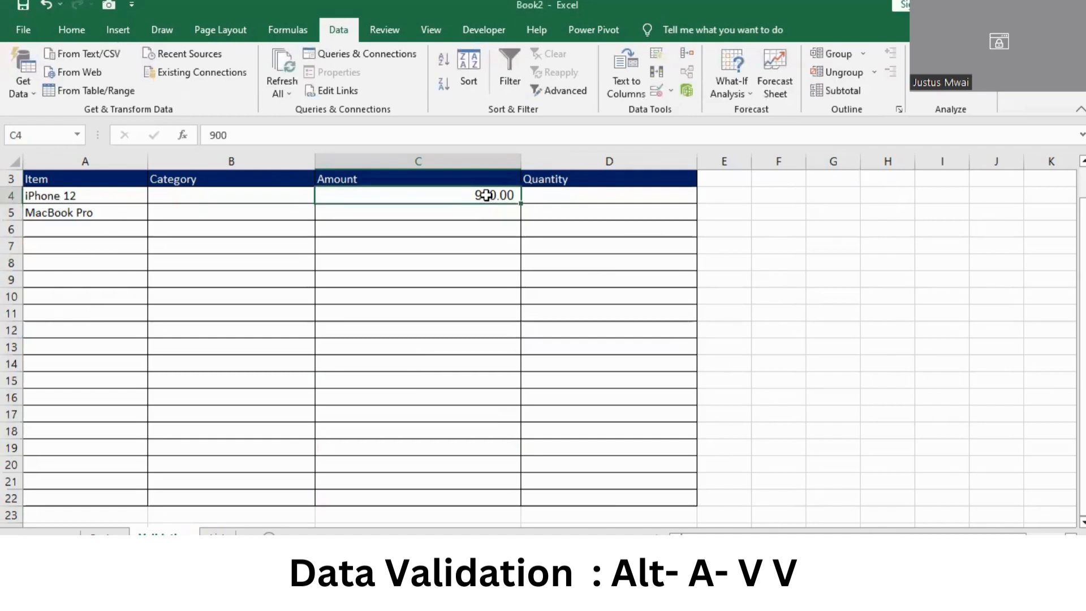
{"action": "key", "text": "BackSpace"}
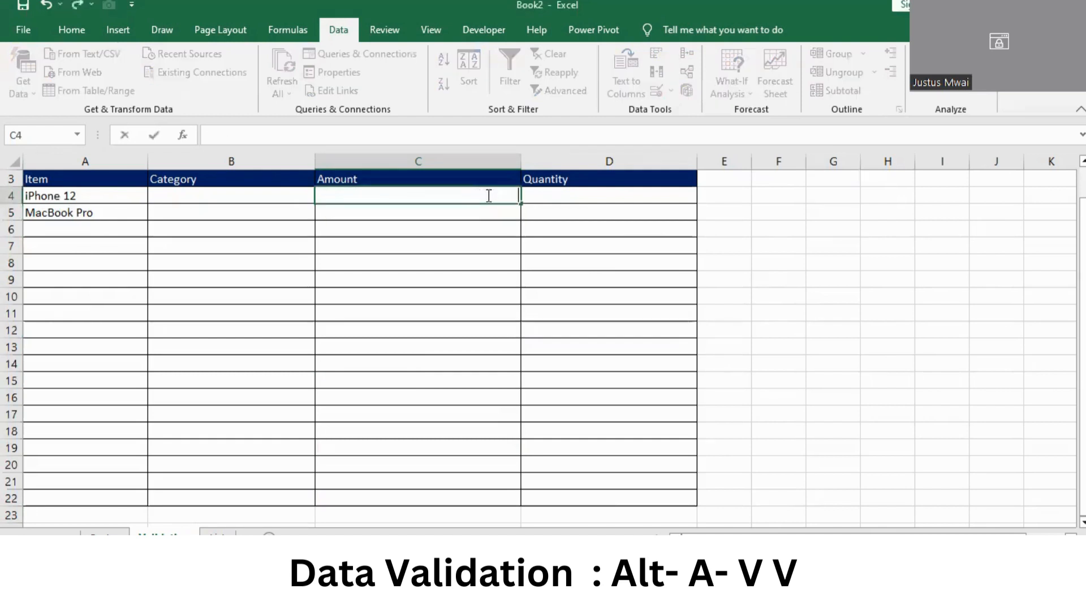
{"action": "left_click", "coordinate": [636, 274]}
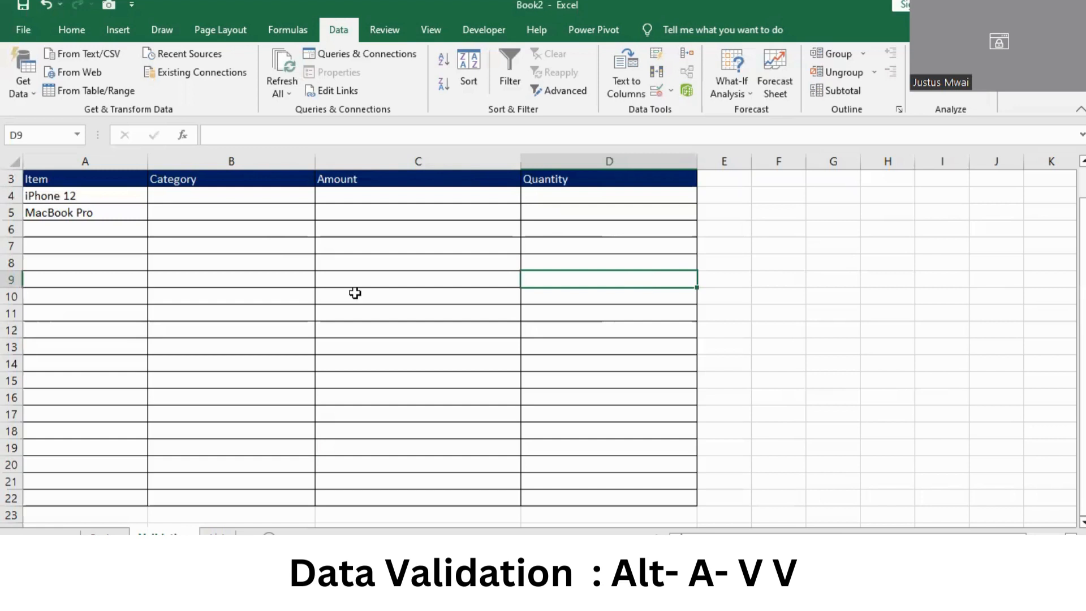
{"action": "left_click", "coordinate": [586, 204]}
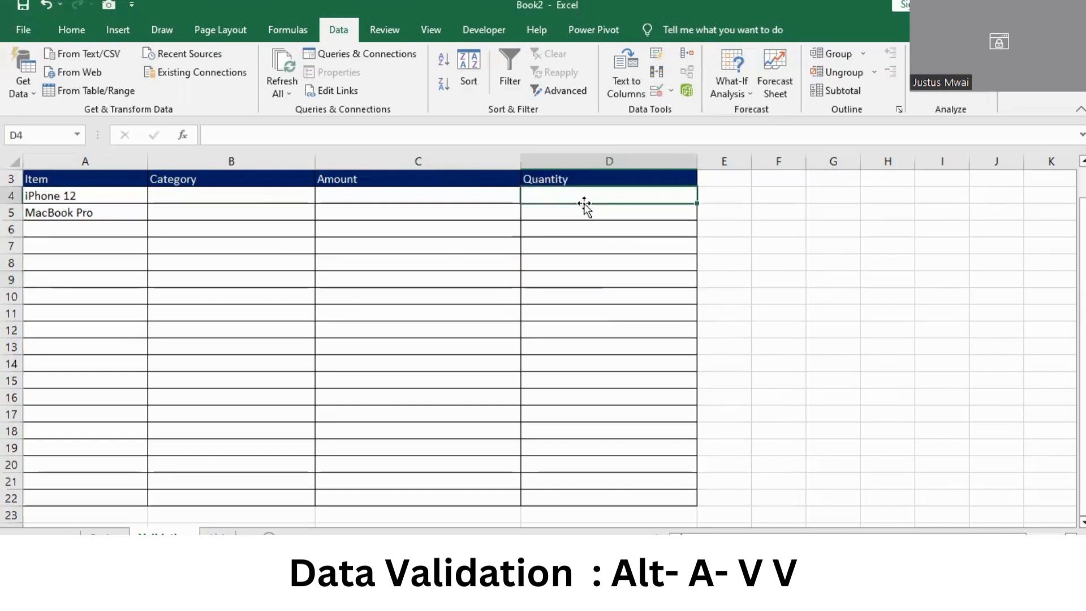
{"action": "left_click", "coordinate": [410, 191]}
{"action": "left_click", "coordinate": [62, 194]}
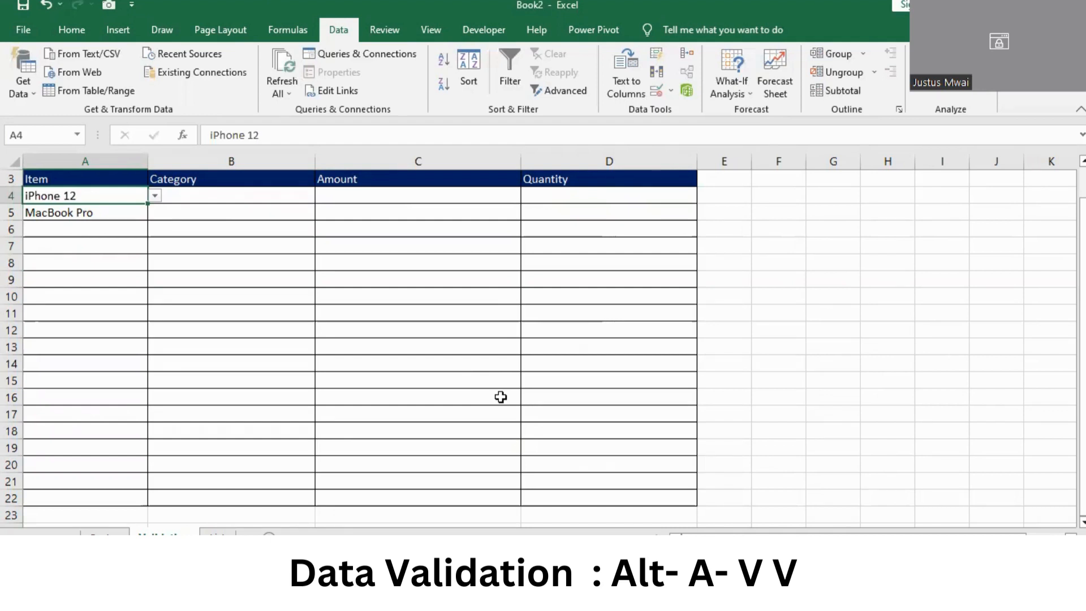
{"action": "left_click", "coordinate": [129, 247]}
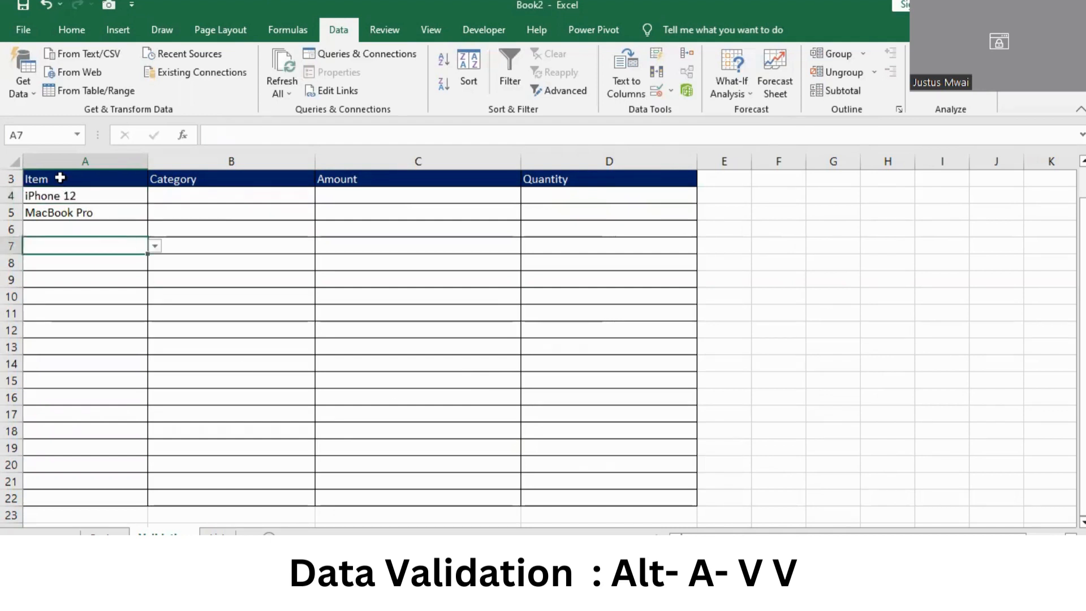
Copy the table in A3:D22 and paste only its formats at cell A26
{"action": "left_click_drag", "start_coordinate": [62, 178], "coordinate": [634, 501]}
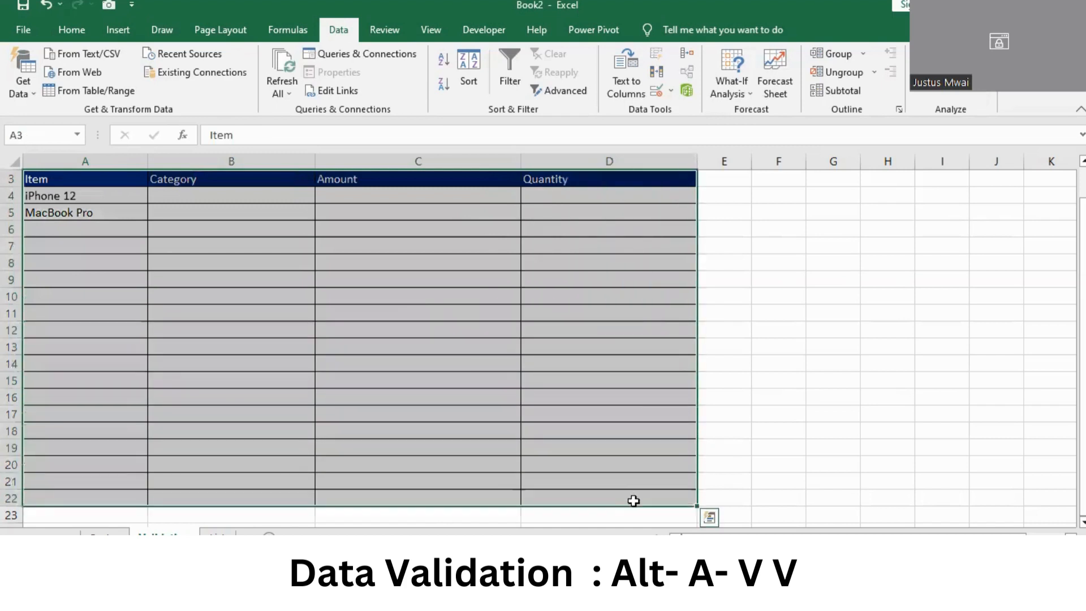
{"action": "key", "text": "ctrl+c"}
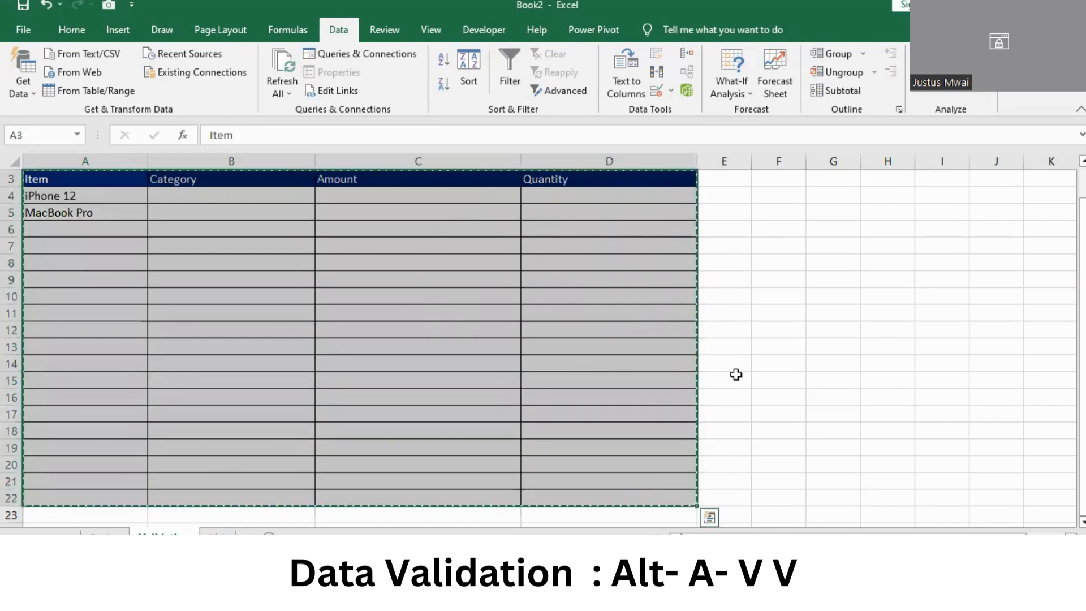
{"action": "scroll", "coordinate": [753, 360], "scroll_direction": "down", "scroll_amount": 1}
{"action": "scroll", "coordinate": [754, 361], "scroll_direction": "down", "scroll_amount": 5}
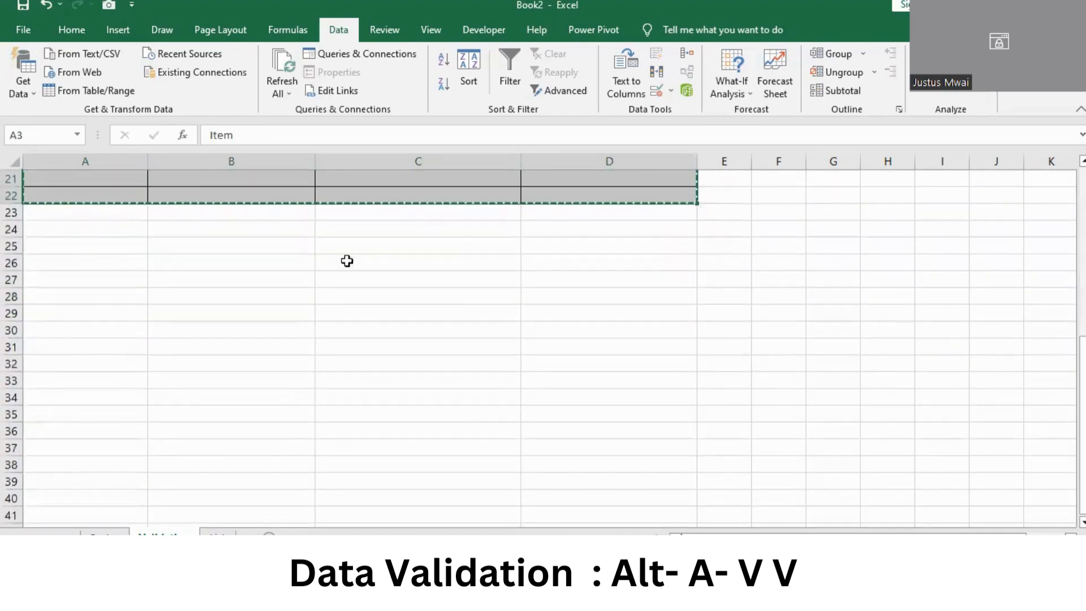
{"action": "left_click", "coordinate": [94, 269]}
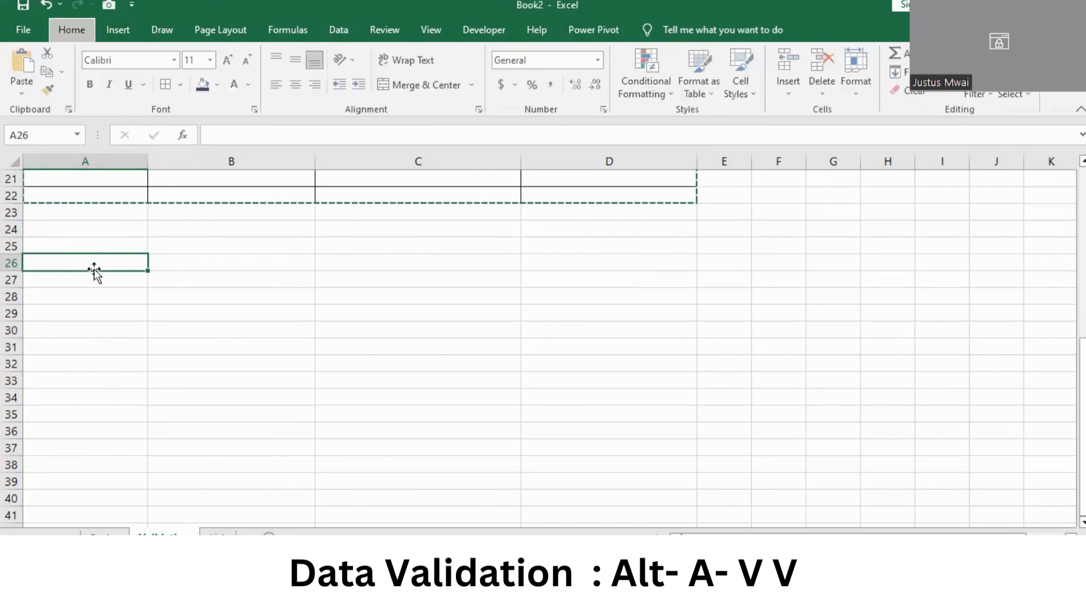
{"action": "key", "text": "ctrl+alt+v"}
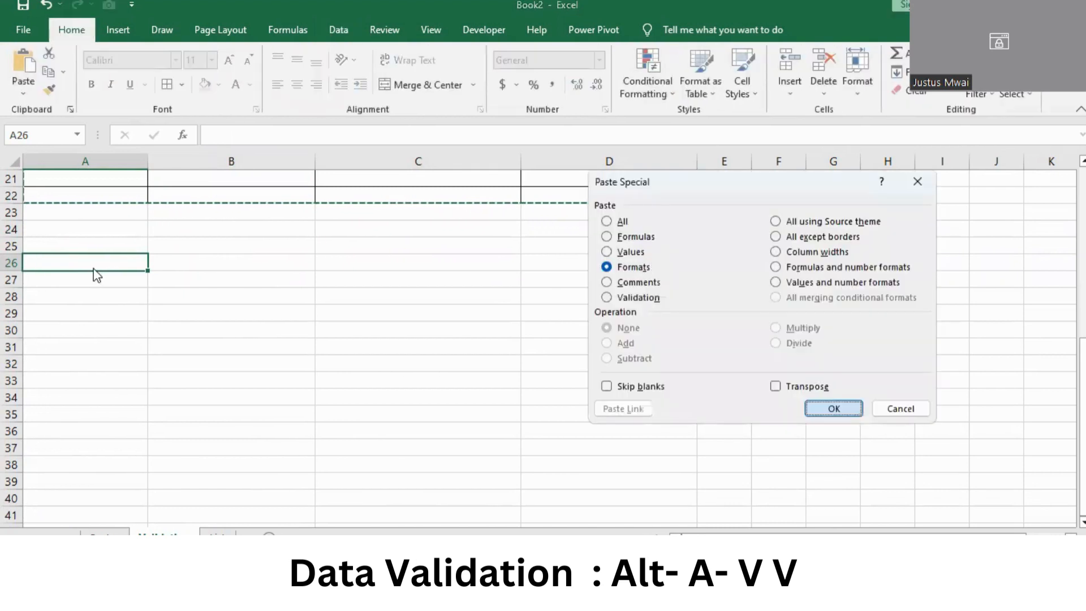
{"action": "key", "text": "Return"}
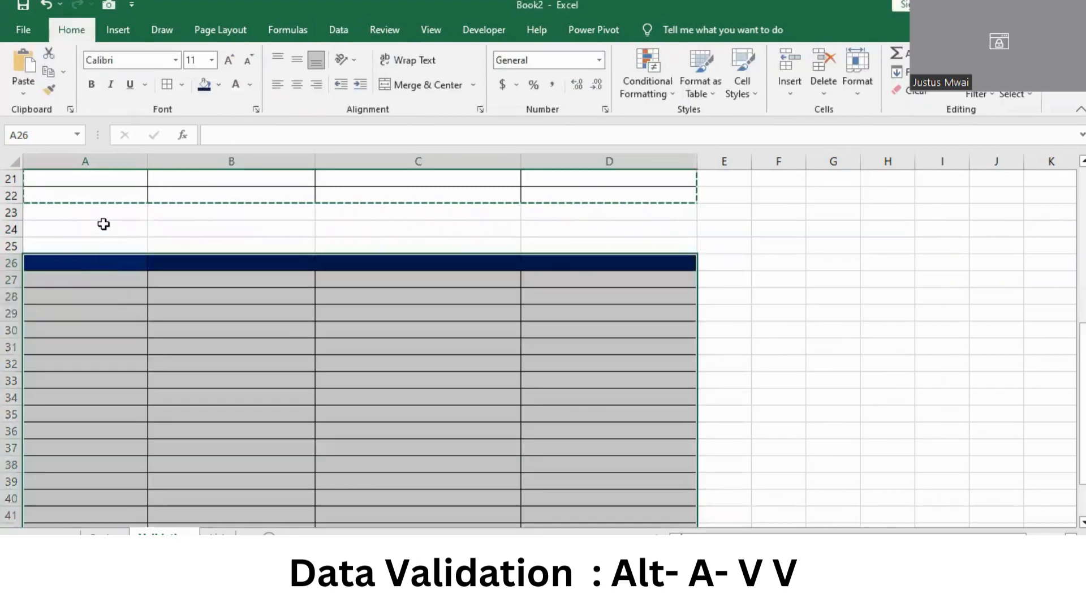
Paste only the validation rules of table A3:D22 onto the formatted table starting at A26
{"action": "scroll", "coordinate": [104, 224], "scroll_direction": "up", "scroll_amount": 8}
{"action": "left_click_drag", "start_coordinate": [103, 223], "coordinate": [651, 498]}
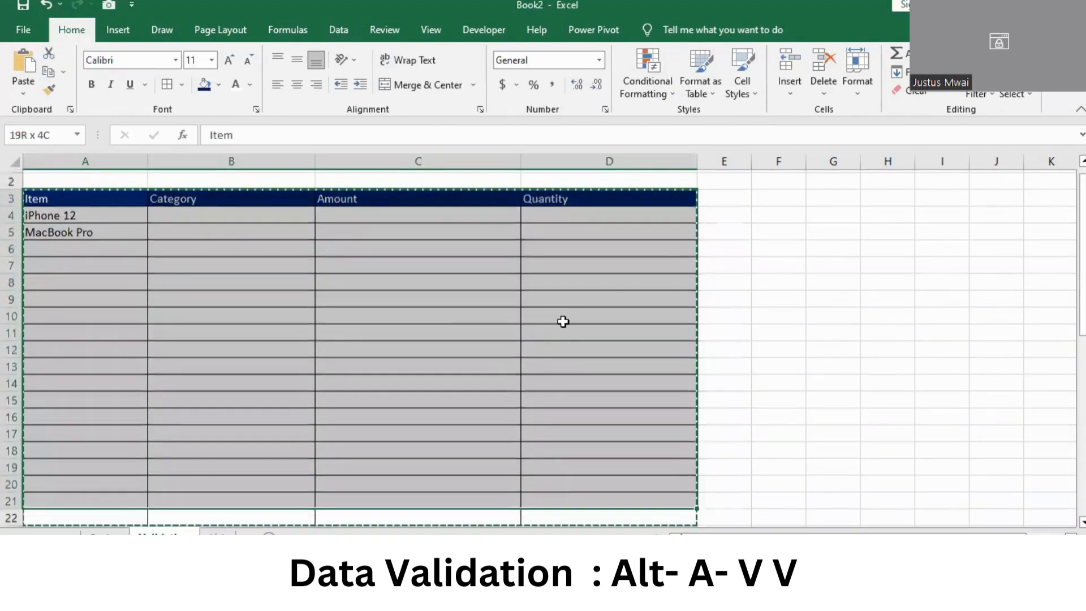
{"action": "scroll", "coordinate": [572, 320], "scroll_direction": "down", "scroll_amount": 4}
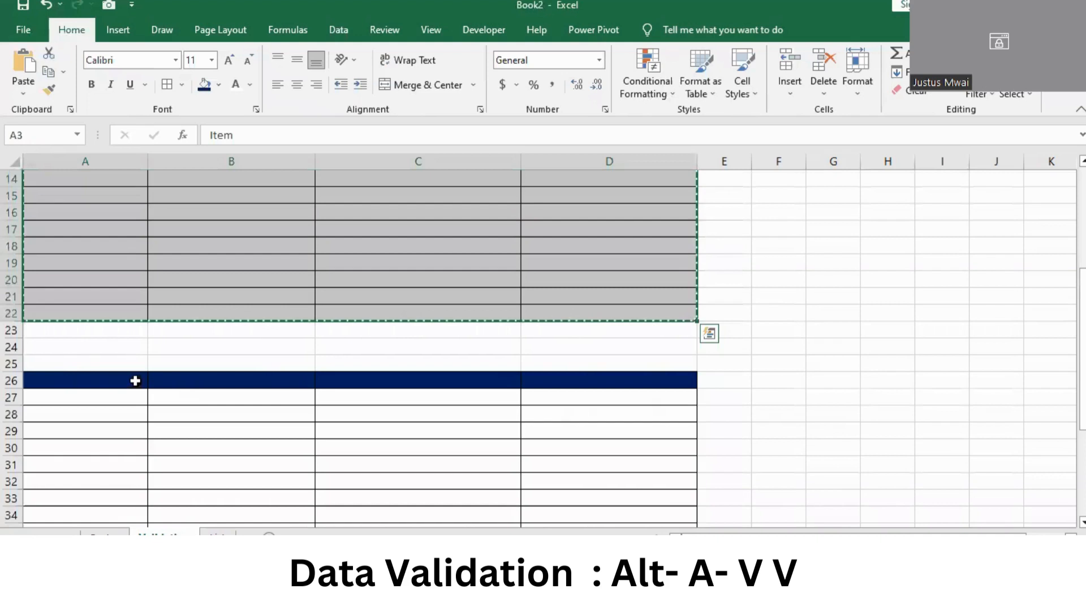
{"action": "left_click", "coordinate": [62, 382]}
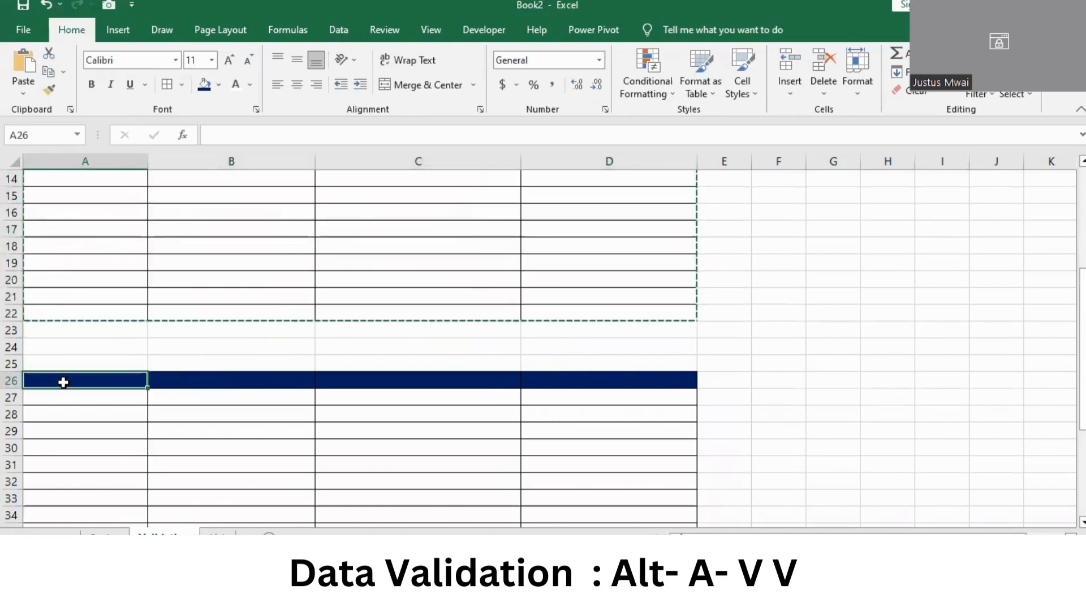
{"action": "key", "text": "alt"}
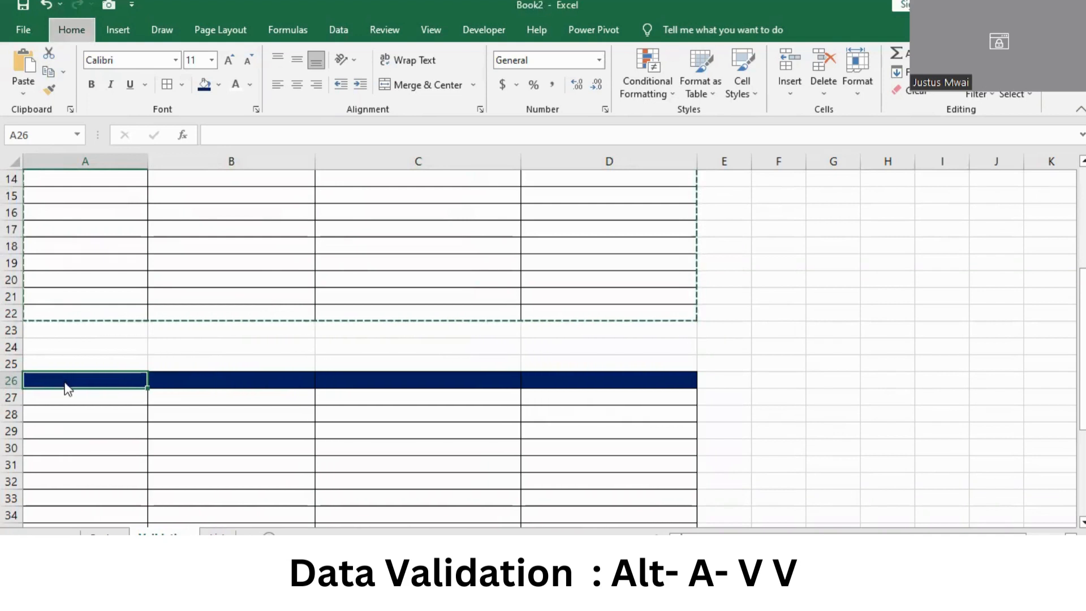
{"action": "key", "text": "e"}
{"action": "key", "text": "s"}
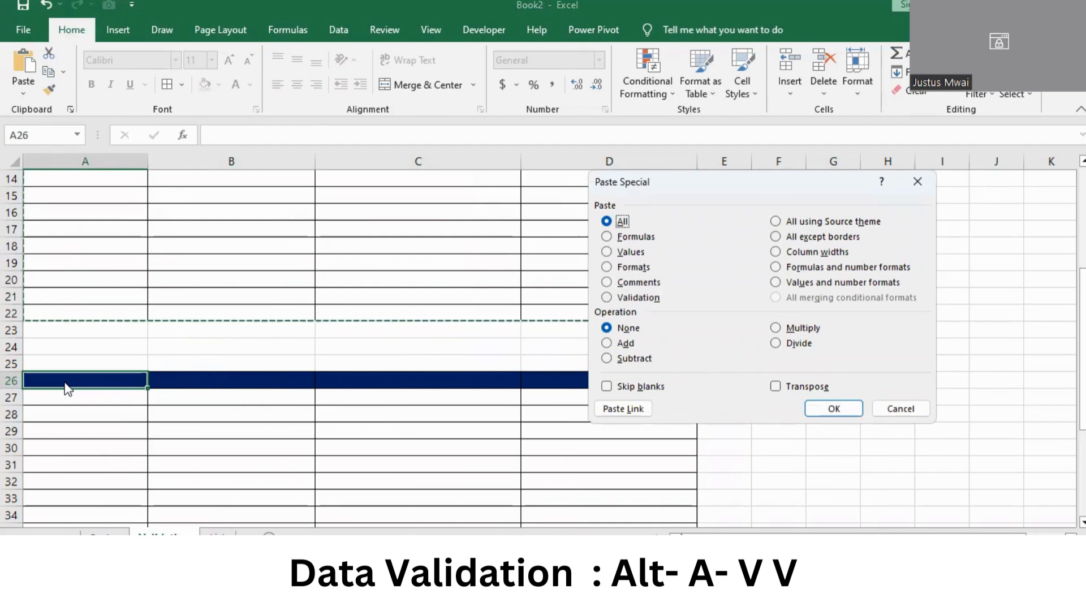
{"action": "left_click", "coordinate": [607, 297]}
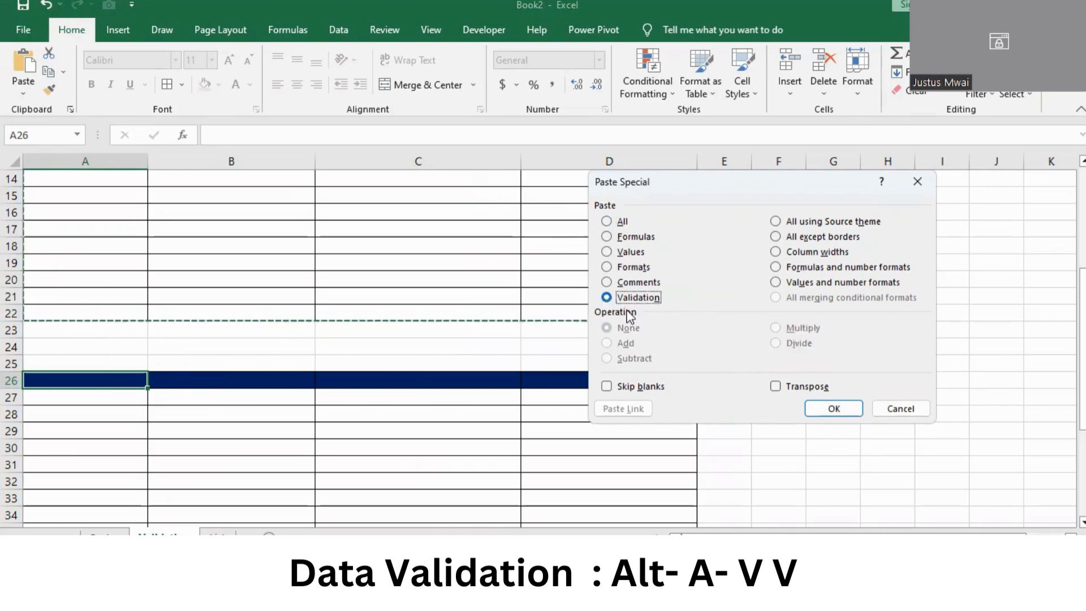
{"action": "left_click", "coordinate": [840, 404]}
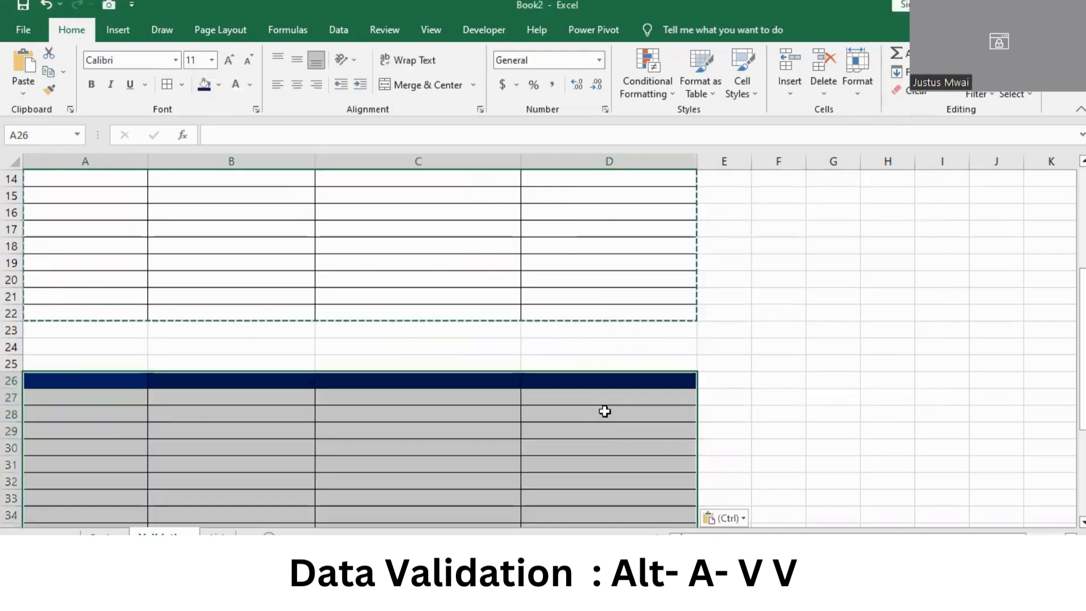
Choose Samsung QLED TV from the validation dropdown in cell A27 of the lower table
{"action": "scroll", "coordinate": [604, 410], "scroll_direction": "down", "scroll_amount": 4}
{"action": "left_click", "coordinate": [516, 300]}
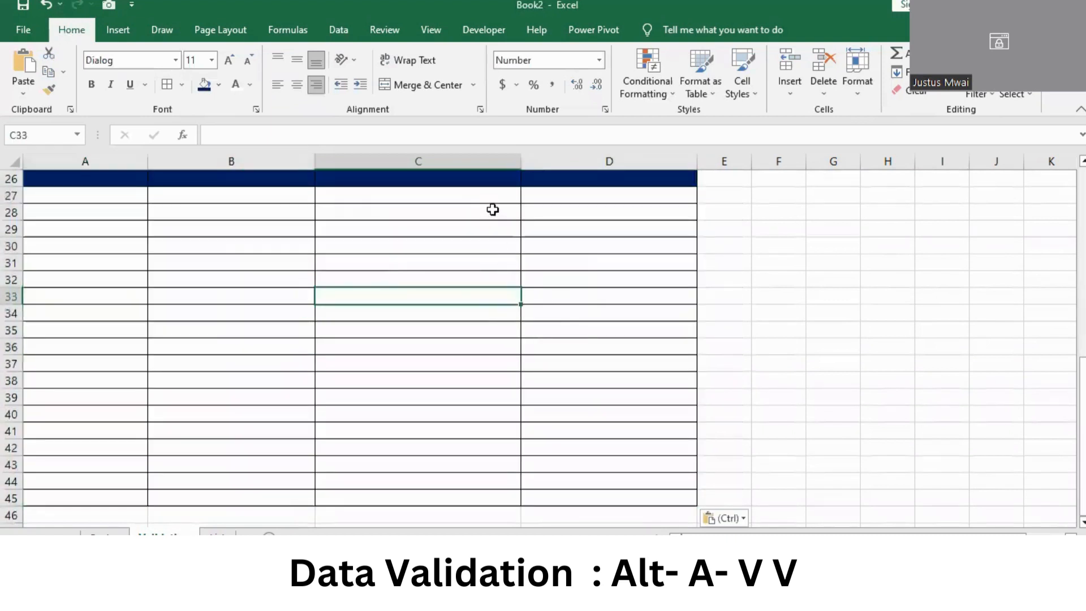
{"action": "left_click", "coordinate": [480, 195]}
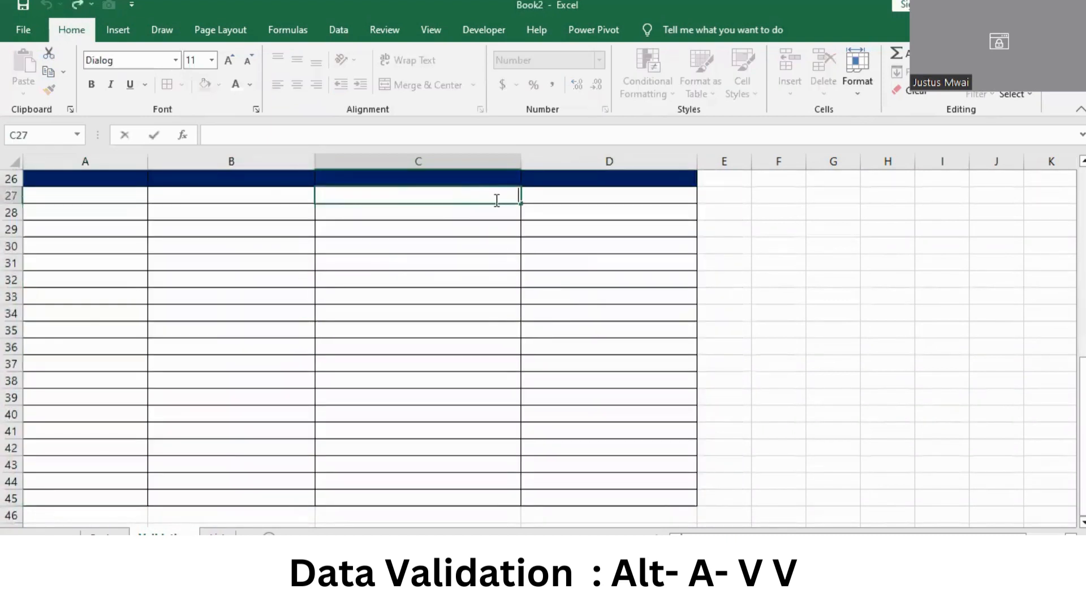
{"action": "left_click", "coordinate": [112, 202]}
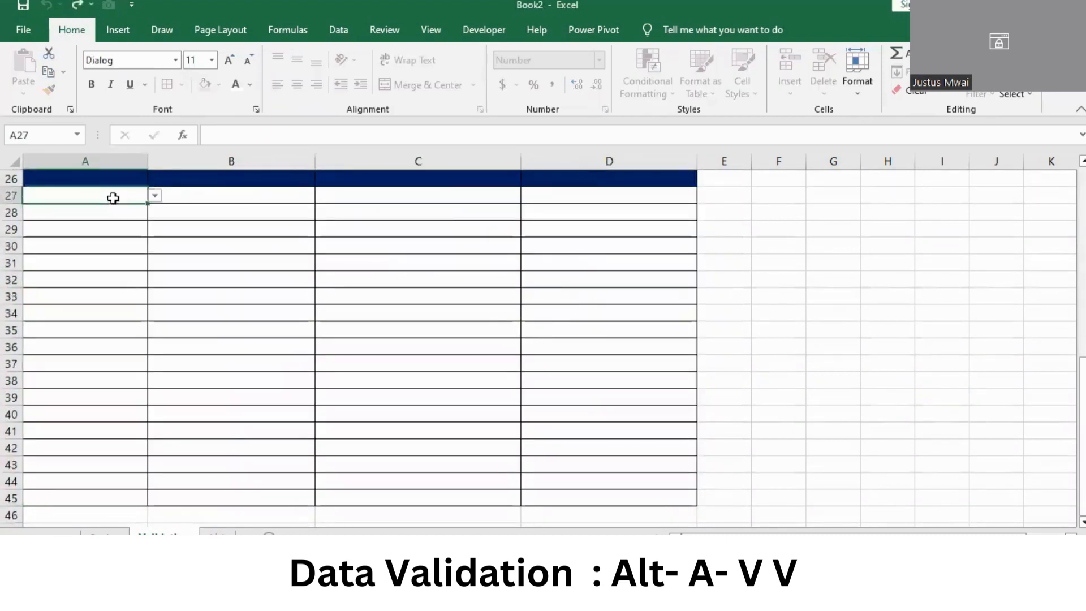
{"action": "left_click", "coordinate": [155, 196]}
{"action": "left_click", "coordinate": [80, 240]}
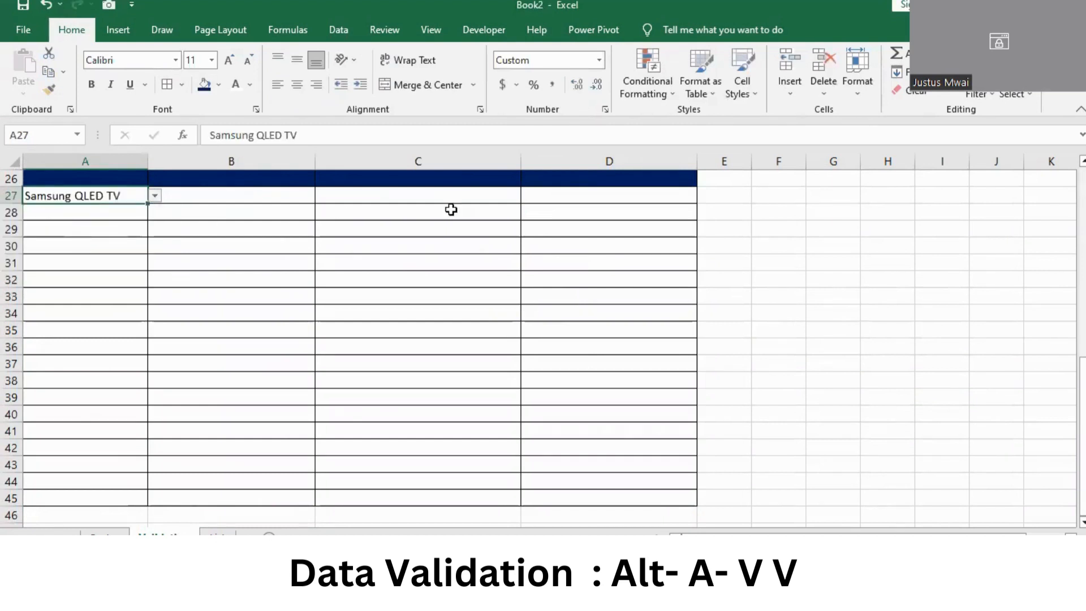
Link header cell A26 of the lower table to the original Item header with the formula =A3
{"action": "scroll", "coordinate": [257, 294], "scroll_direction": "up", "scroll_amount": 2}
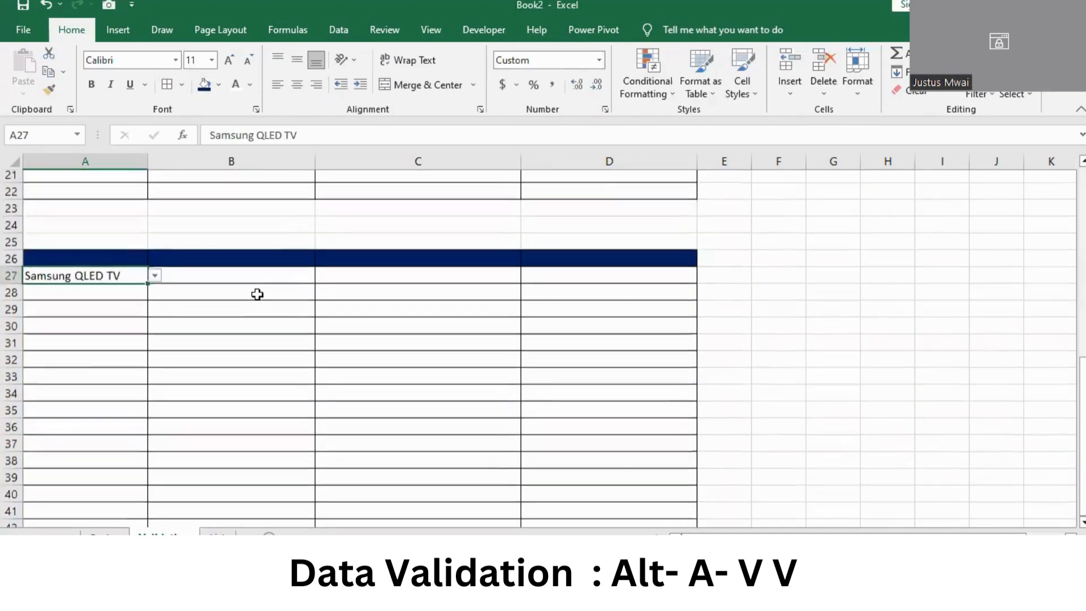
{"action": "left_click", "coordinate": [97, 261]}
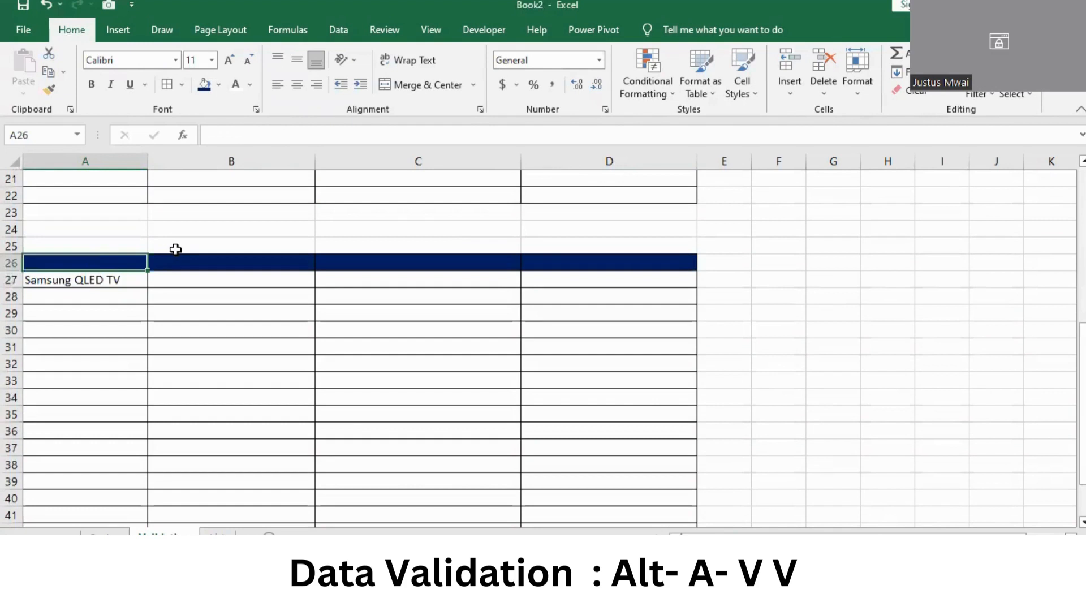
{"action": "type", "text": "="}
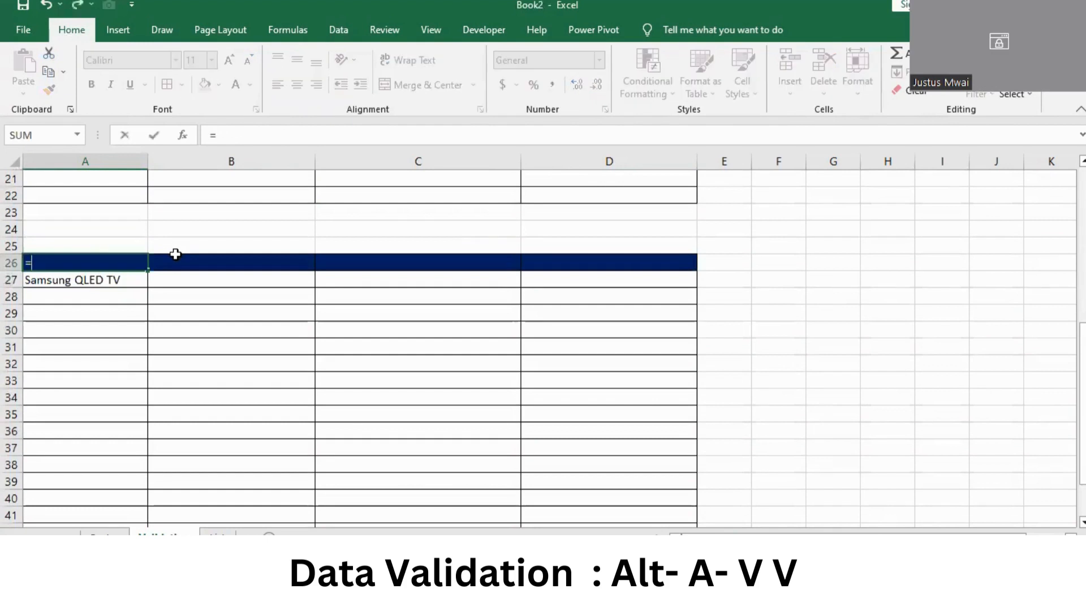
{"action": "scroll", "coordinate": [327, 240], "scroll_direction": "up", "scroll_amount": 7}
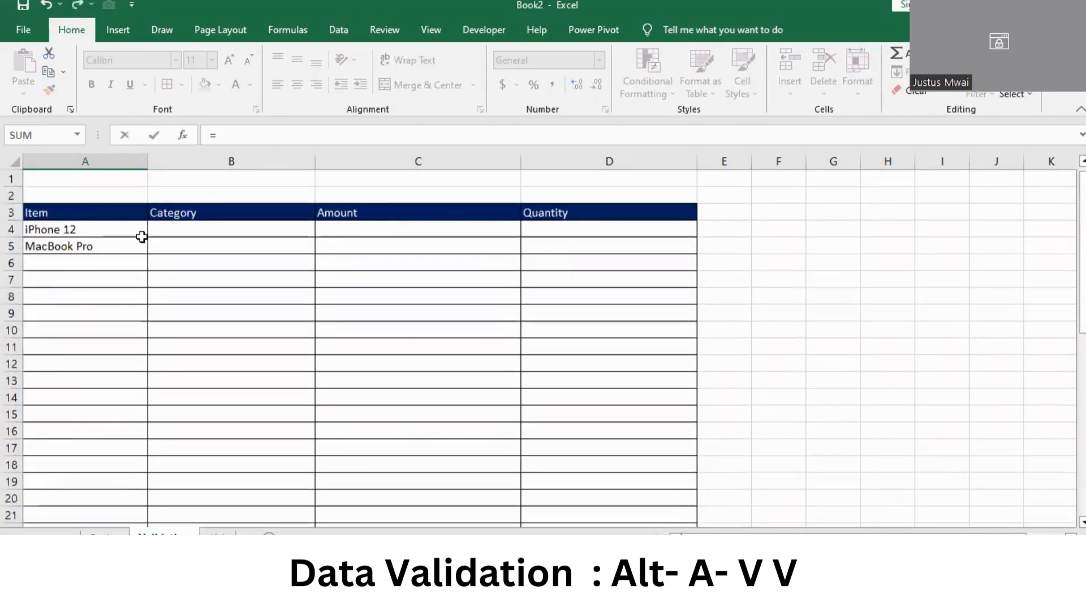
{"action": "left_click", "coordinate": [86, 219]}
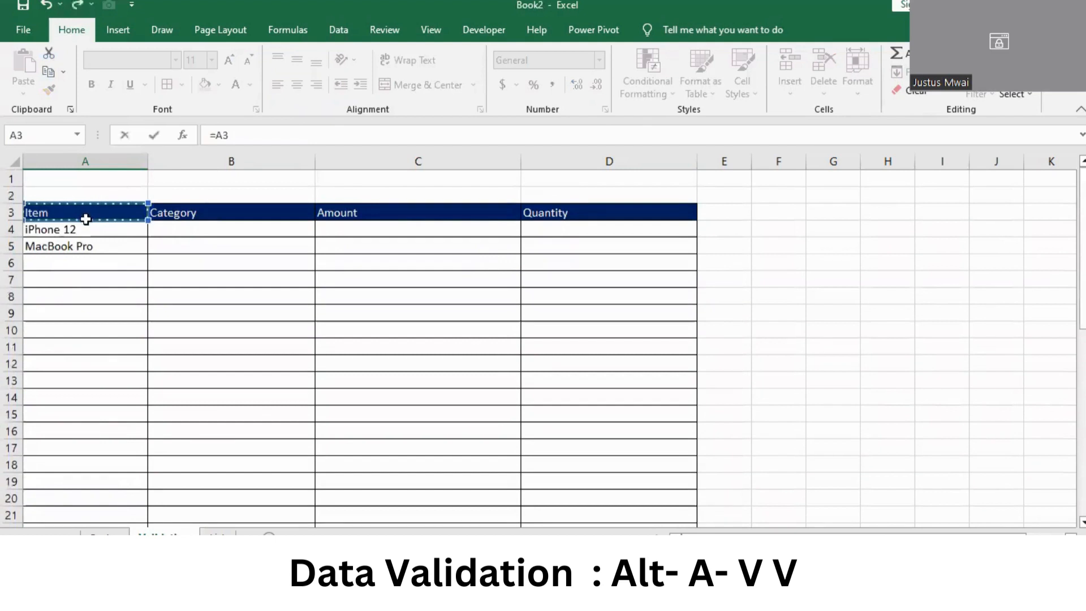
{"action": "key", "text": "Return"}
Fill the header formula from A26 rightward across A26:D26
{"action": "left_click", "coordinate": [90, 495]}
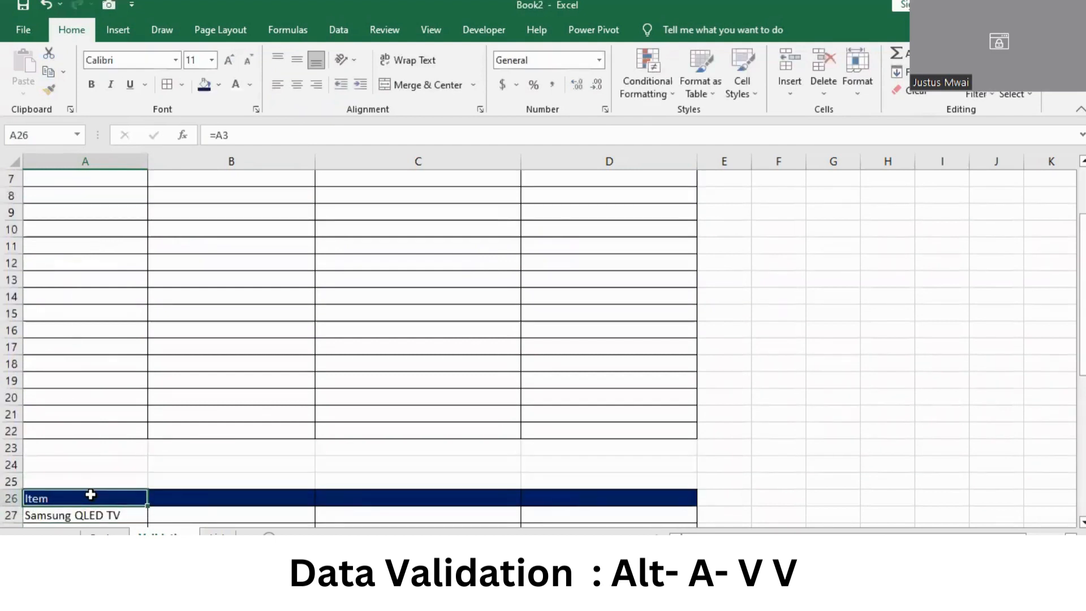
{"action": "key", "text": "shift+Right"}
{"action": "key", "text": "shift+Right"}
{"action": "key", "text": "shift+Right"}
{"action": "key", "text": "shift+Right"}
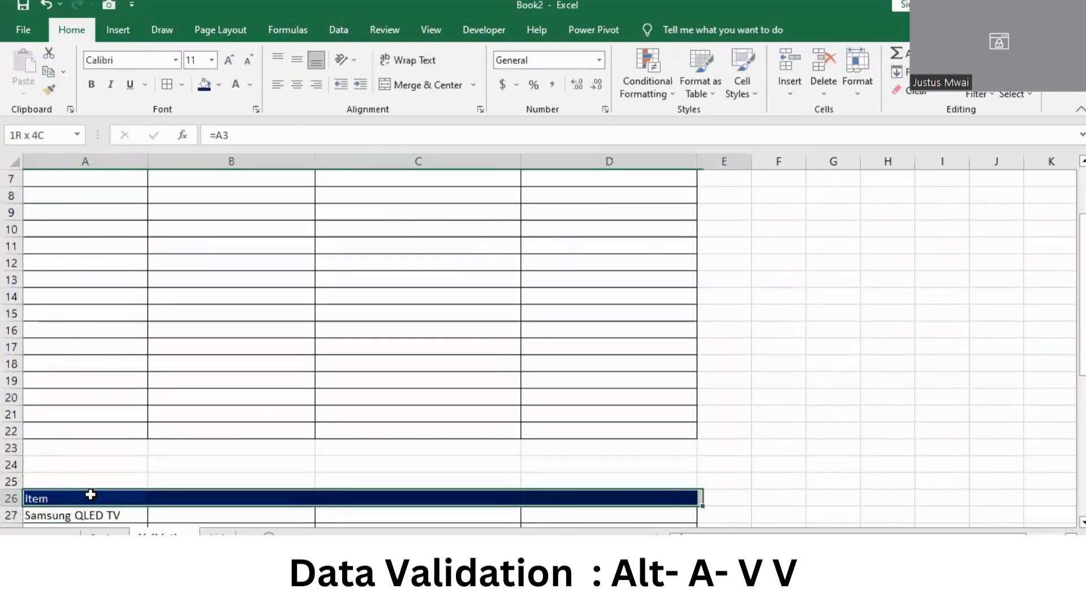
{"action": "key", "text": "shift+Left"}
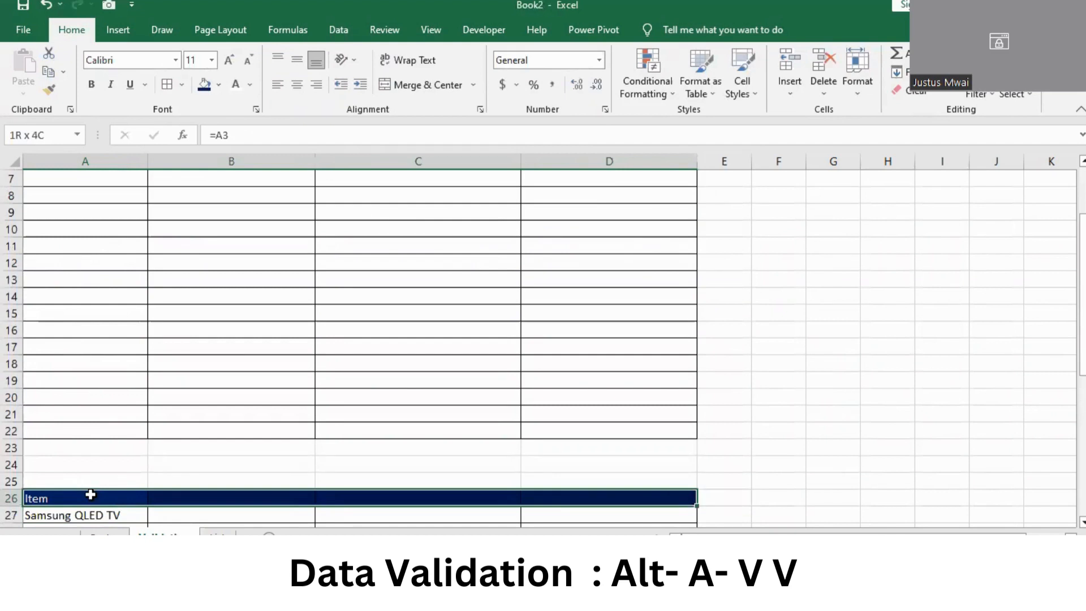
{"action": "key", "text": "ctrl+r"}
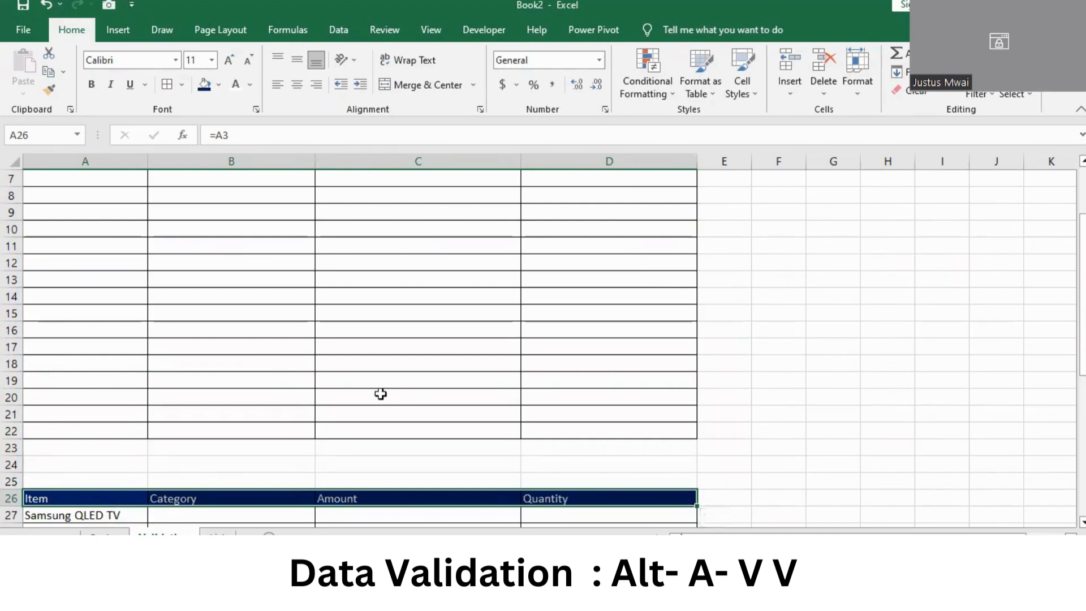
Choose Amazon Echo Dot from the validation dropdown in cell A28
{"action": "scroll", "coordinate": [315, 376], "scroll_direction": "down", "scroll_amount": 4}
{"action": "left_click", "coordinate": [110, 313]}
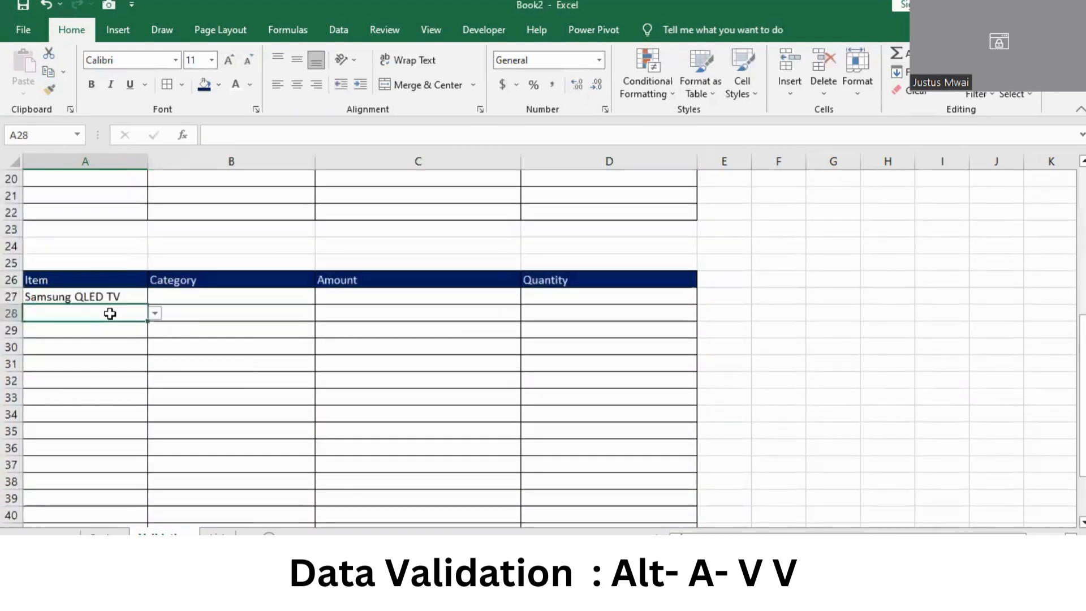
{"action": "left_click", "coordinate": [155, 313]}
{"action": "left_click", "coordinate": [88, 396]}
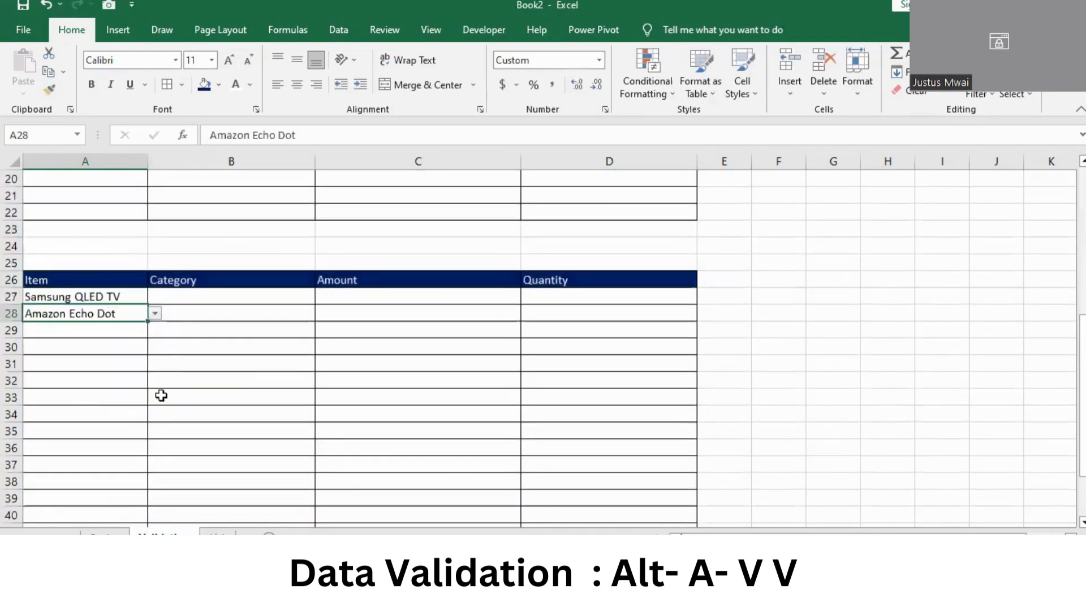
Try to enter -7 in Amount cell C27 of the lower table and discard the entry
{"action": "left_click", "coordinate": [485, 298]}
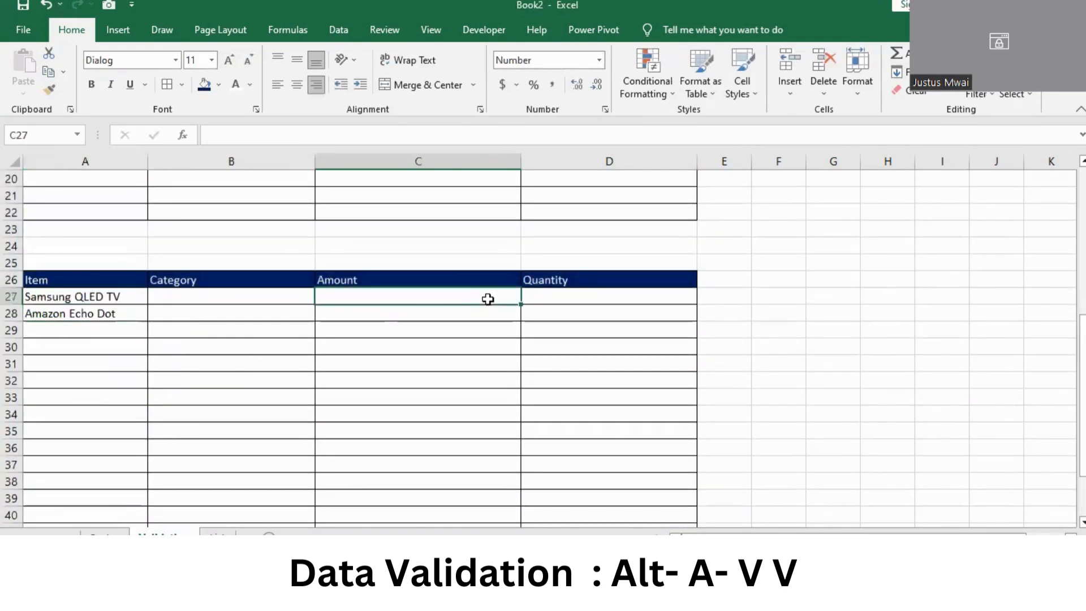
{"action": "type", "text": "-7"}
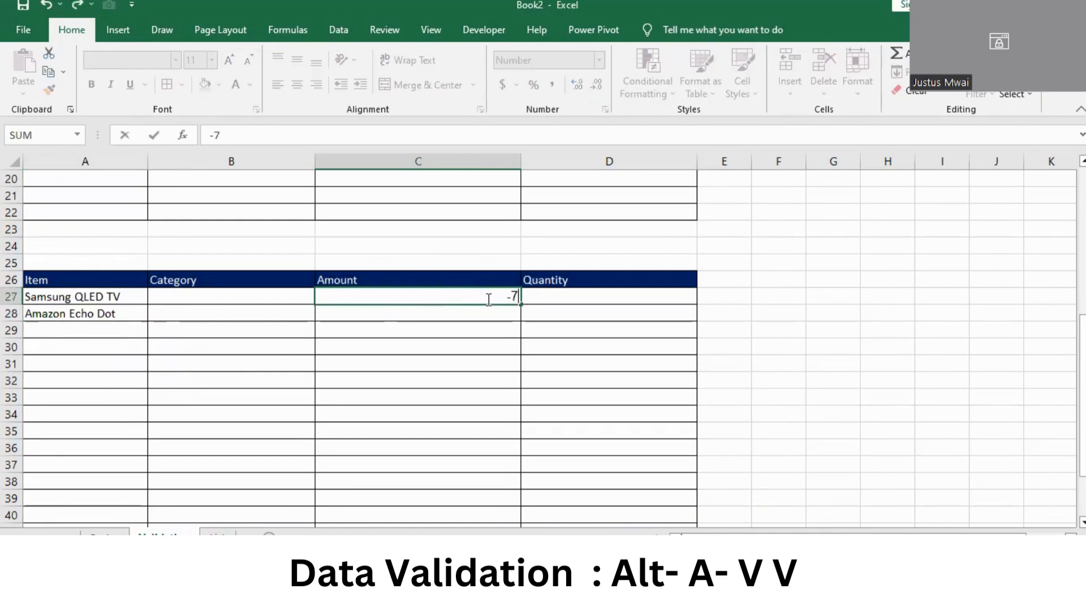
{"action": "key", "text": "Return"}
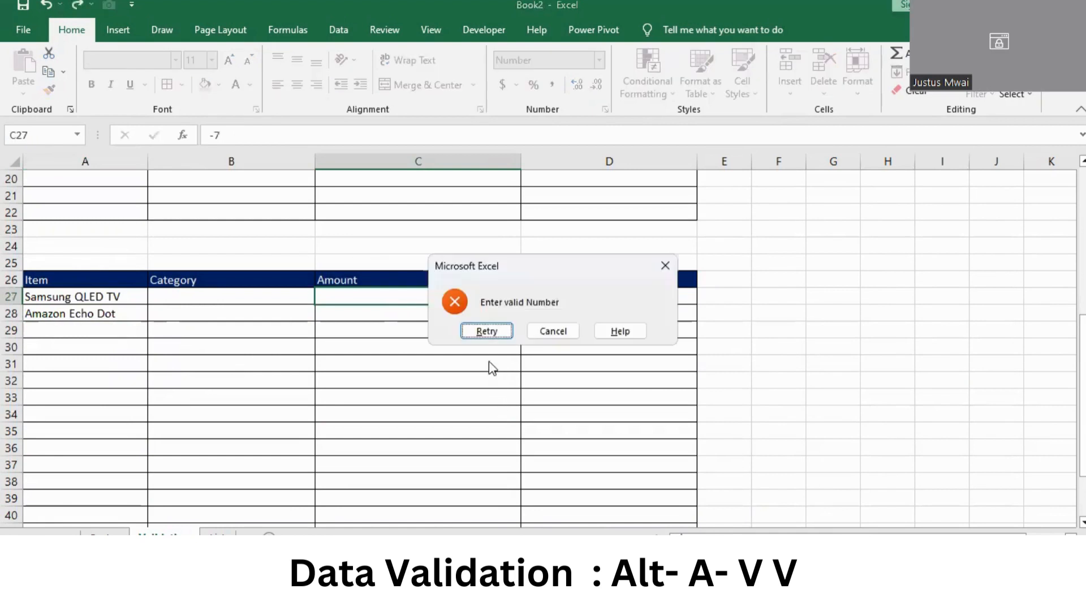
{"action": "left_click", "coordinate": [666, 265]}
{"action": "left_click", "coordinate": [516, 380]}
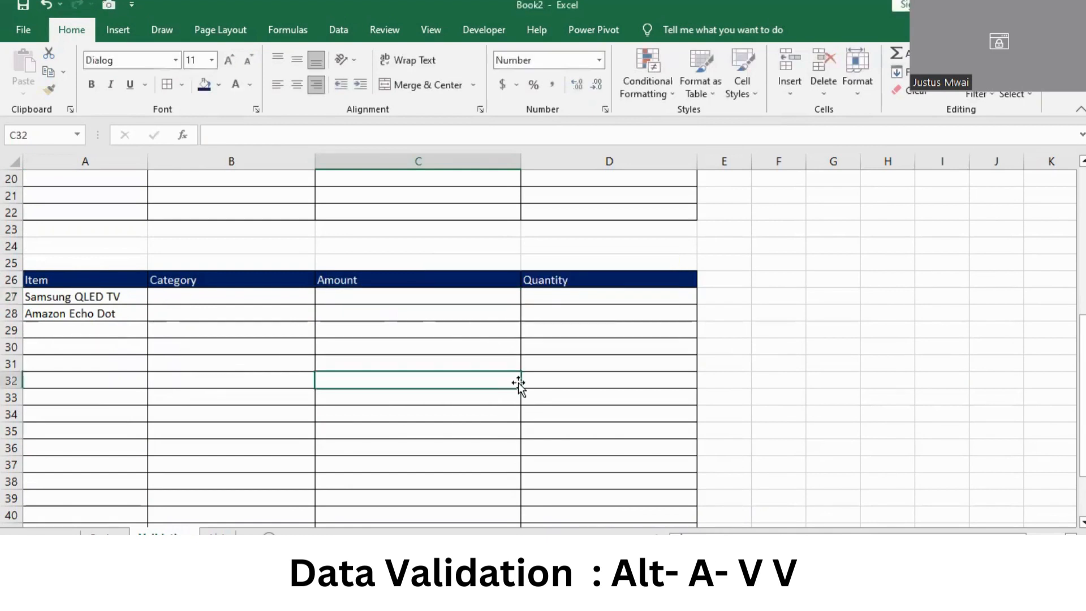